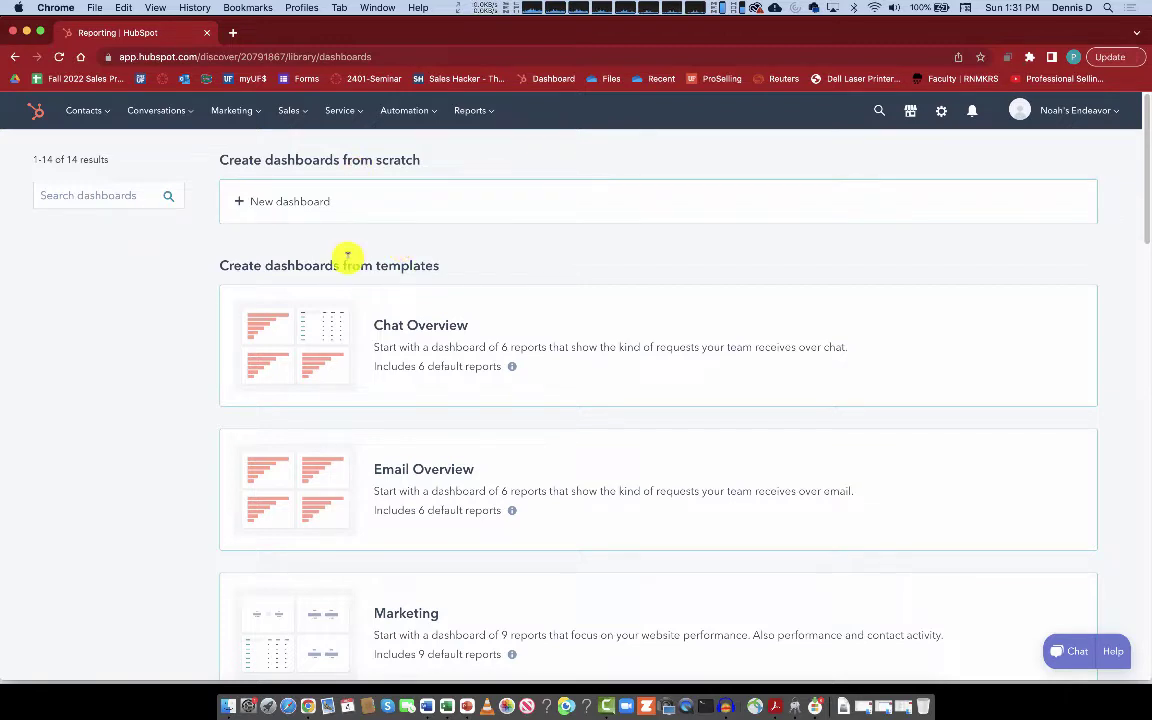
Open the sales deals board.
left_click(302, 117)
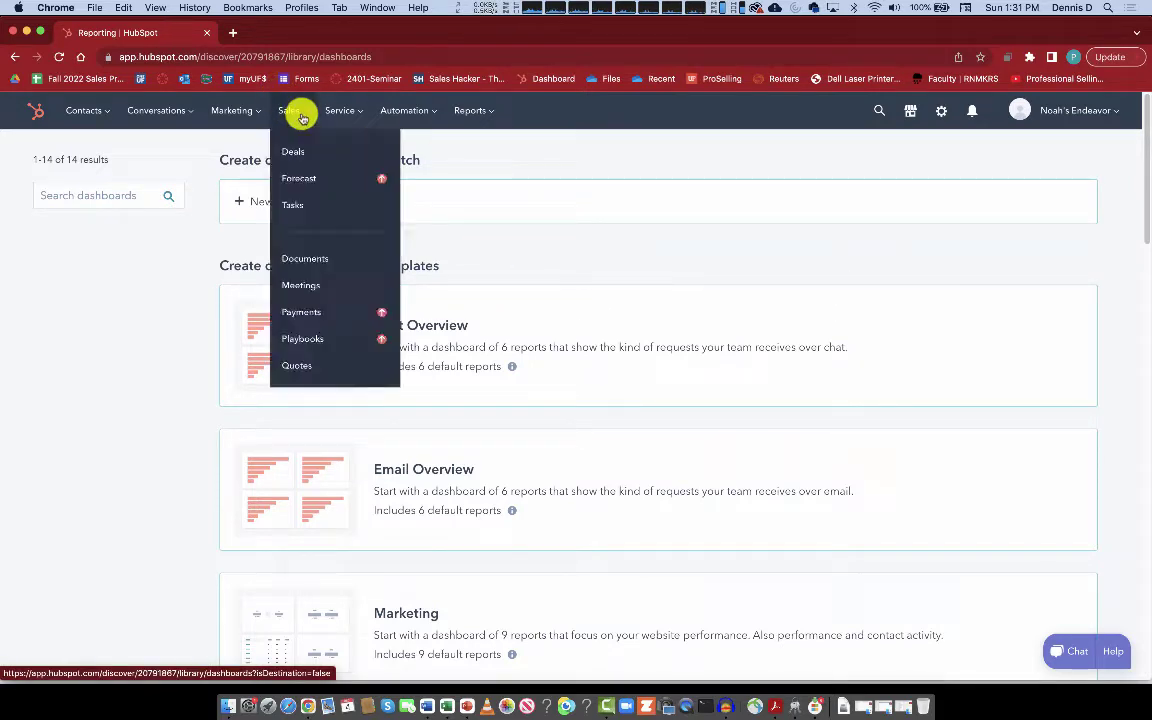
left_click(298, 152)
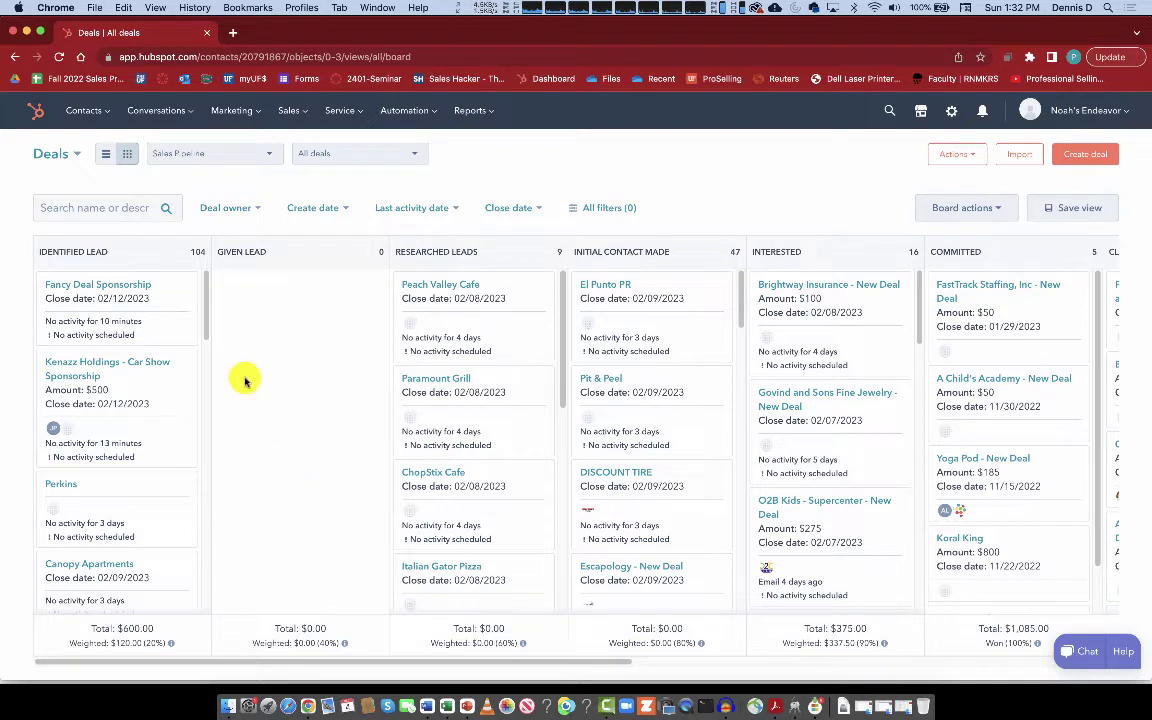
left_click(258, 213)
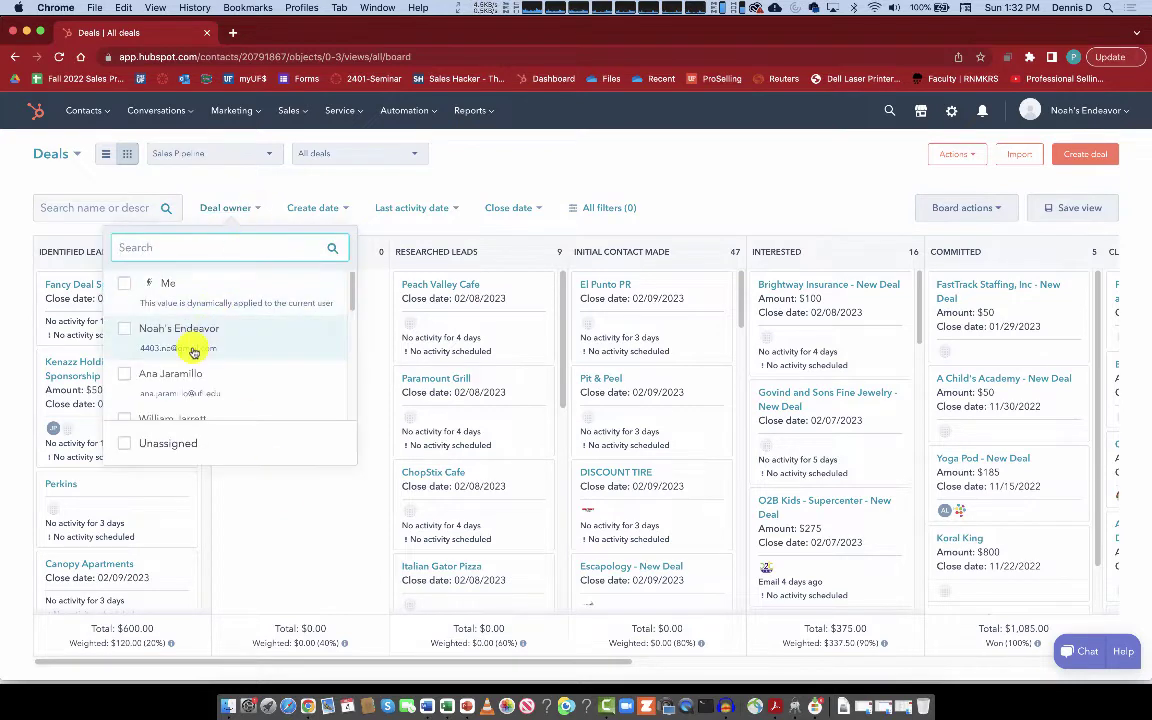
scroll(194, 345, "down", 5)
scroll(194, 352, "down", 3)
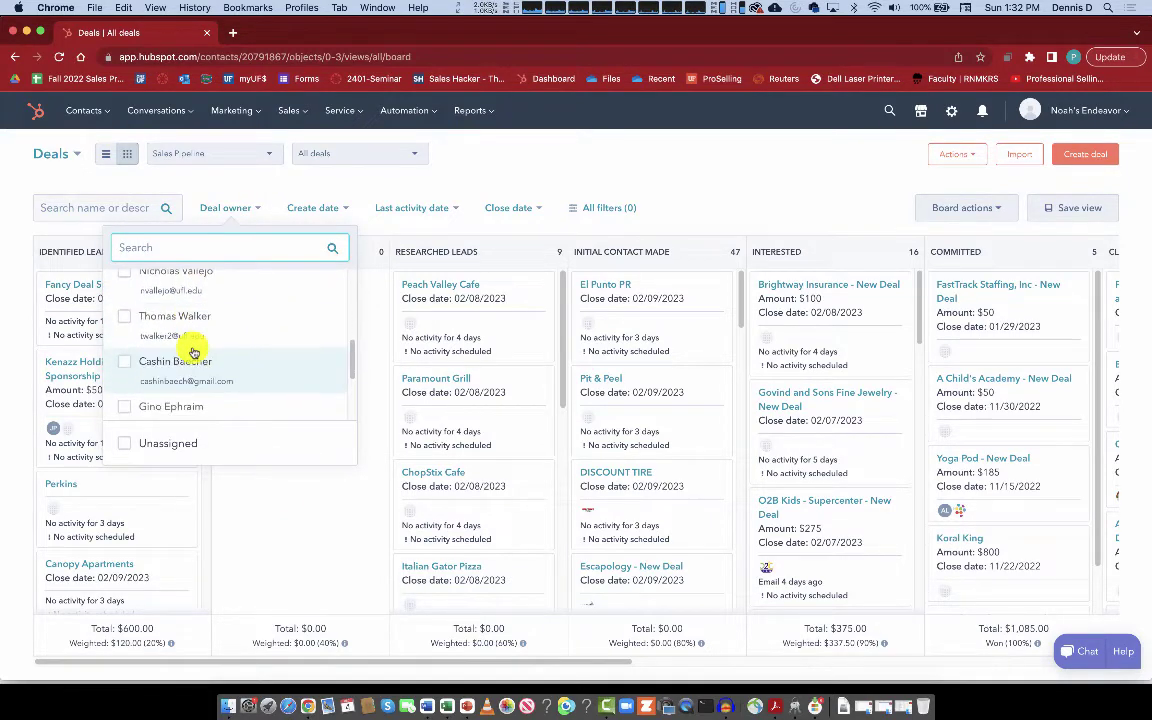
left_click(710, 173)
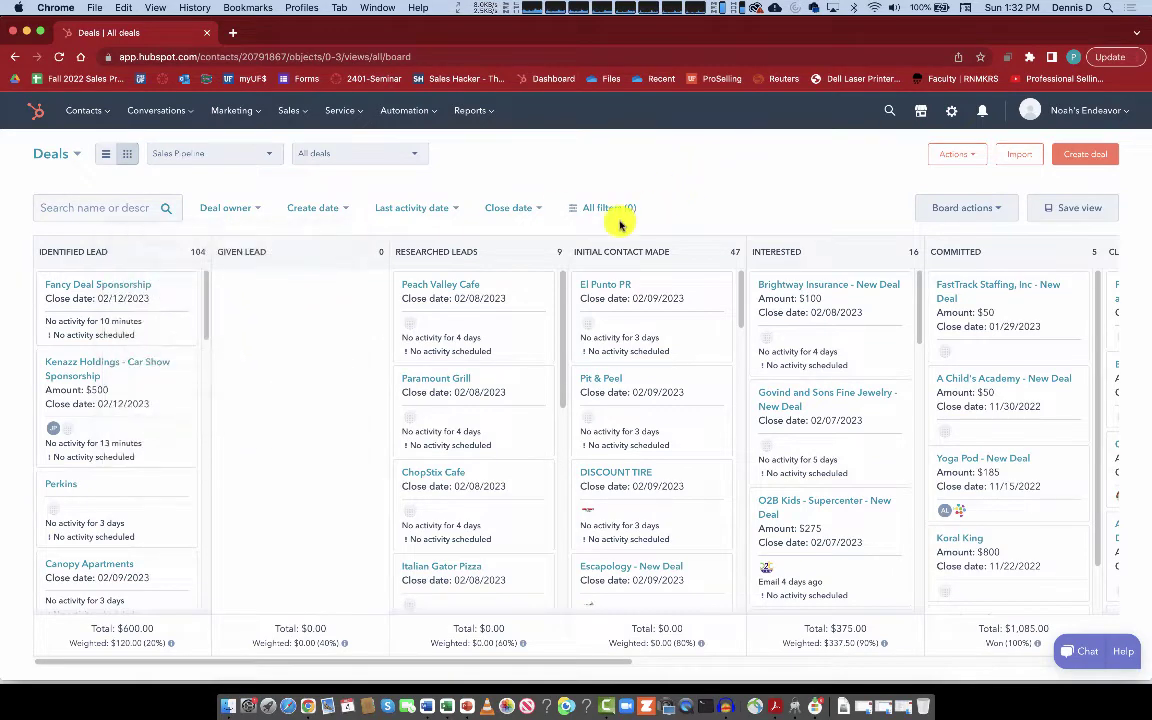
Filter the deals board by the Team property so that it is any of For The Kids.
left_click(596, 209)
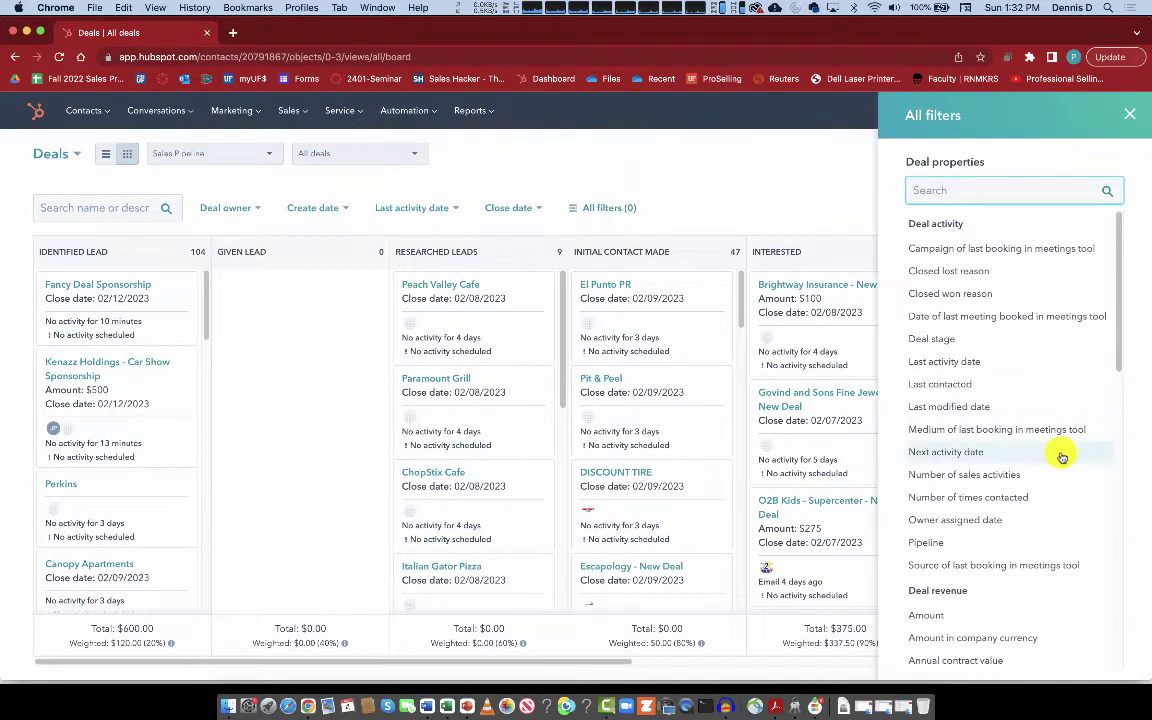
type("tea")
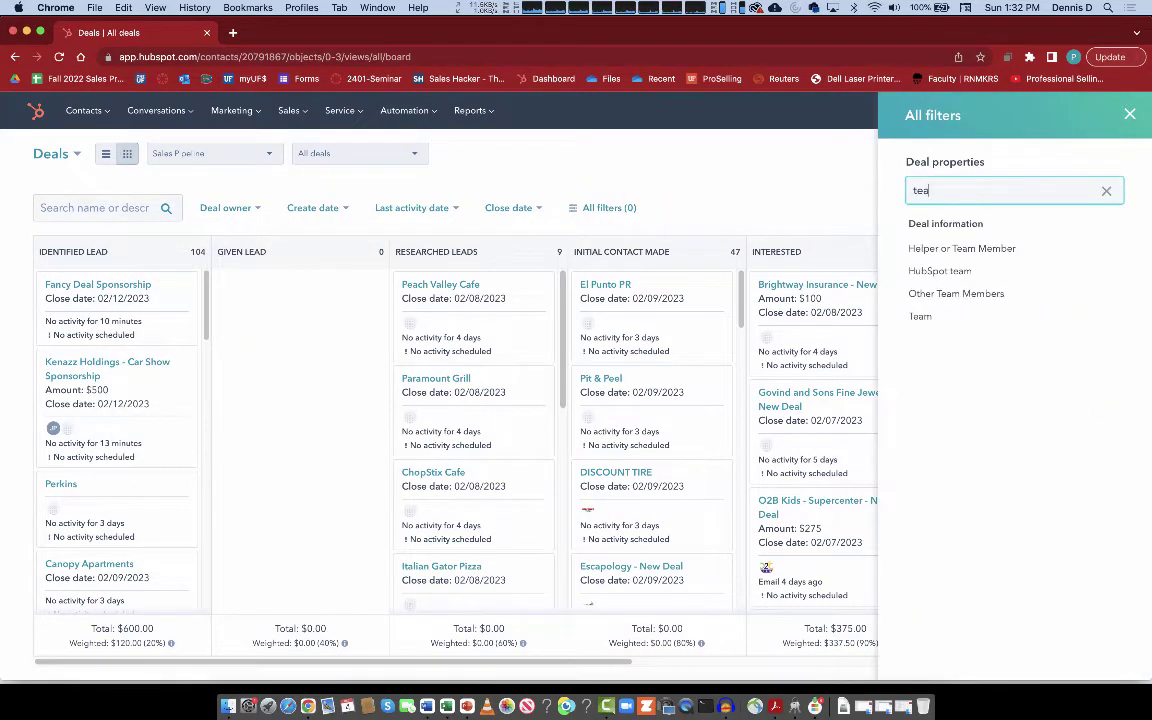
type("m")
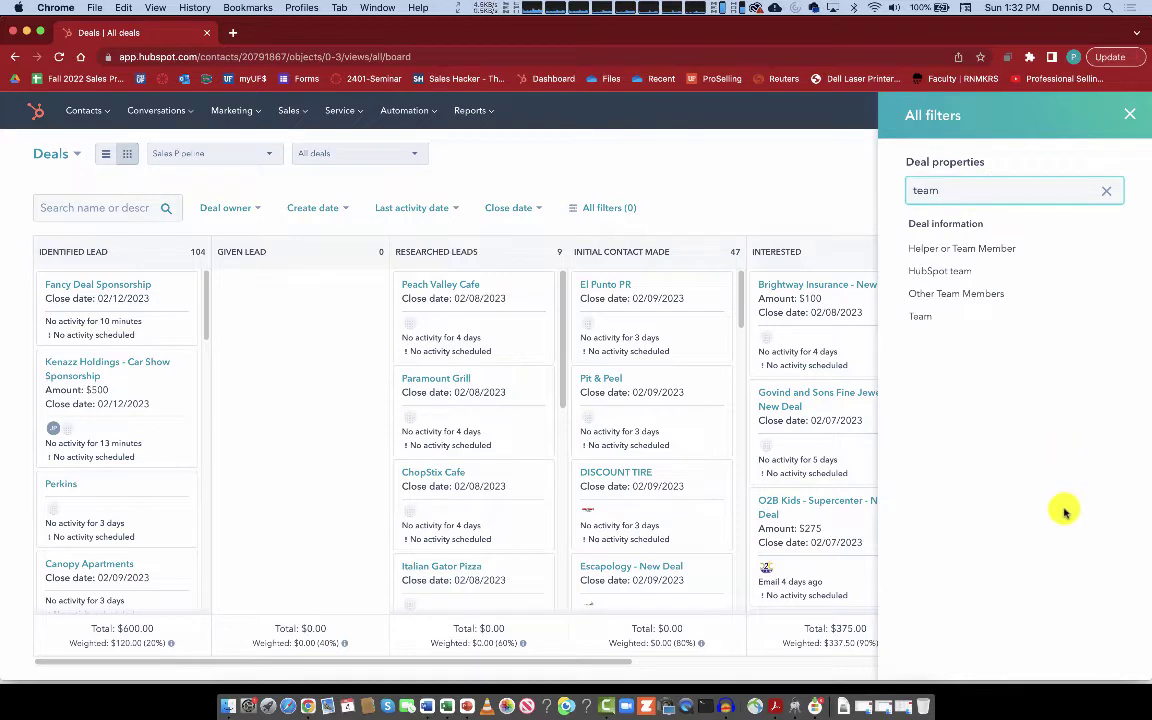
left_click(942, 272)
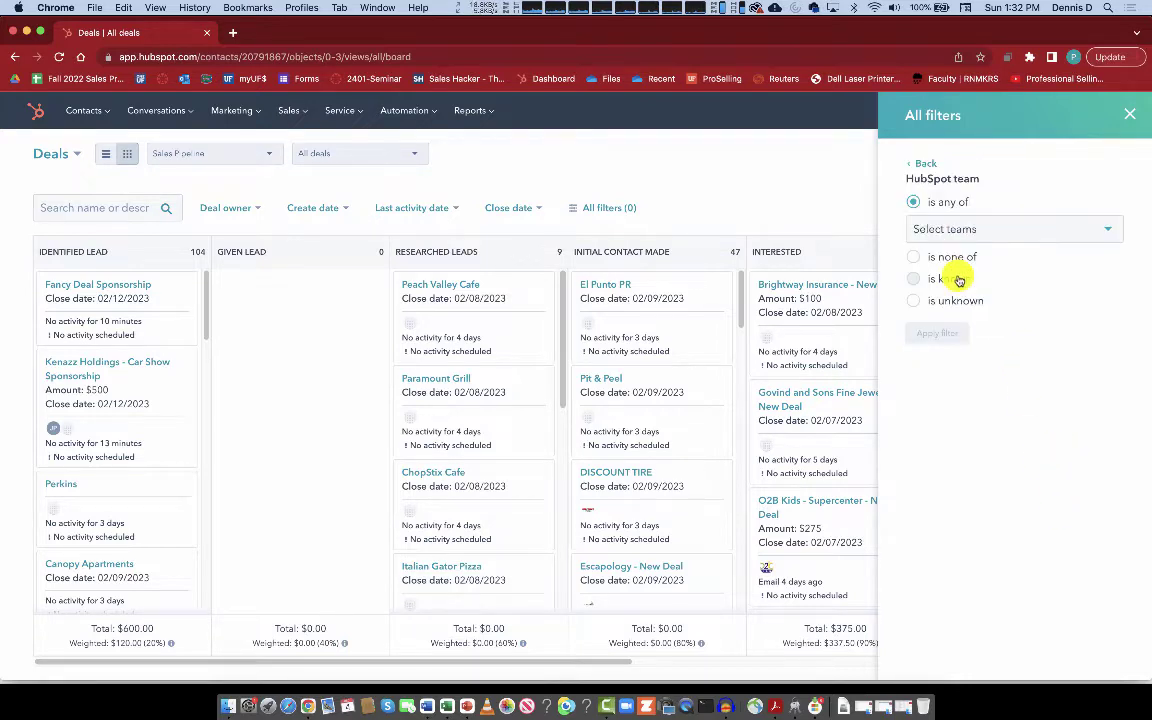
left_click(912, 163)
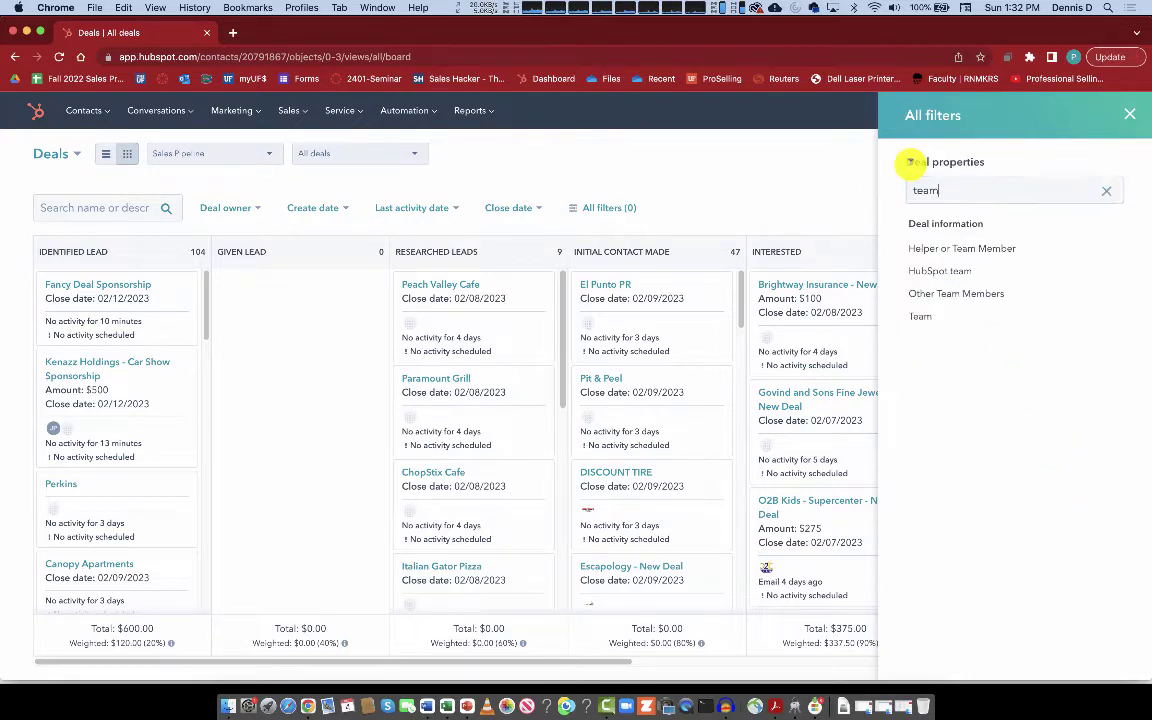
left_click(925, 317)
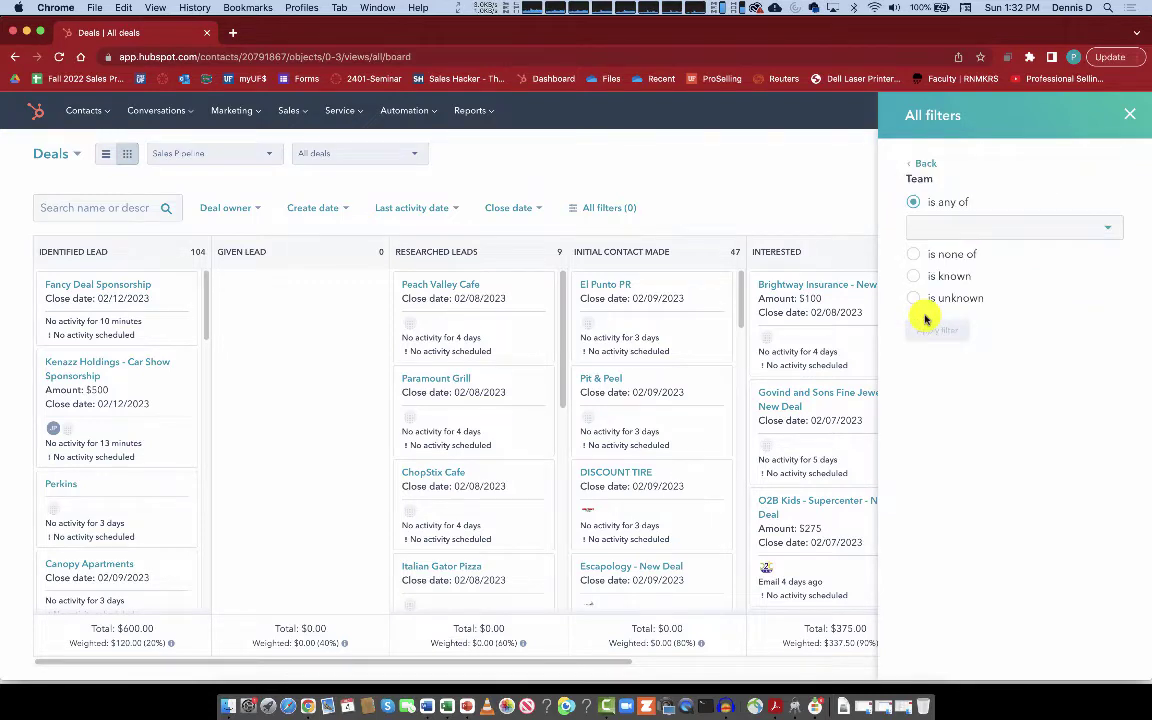
left_click(1031, 227)
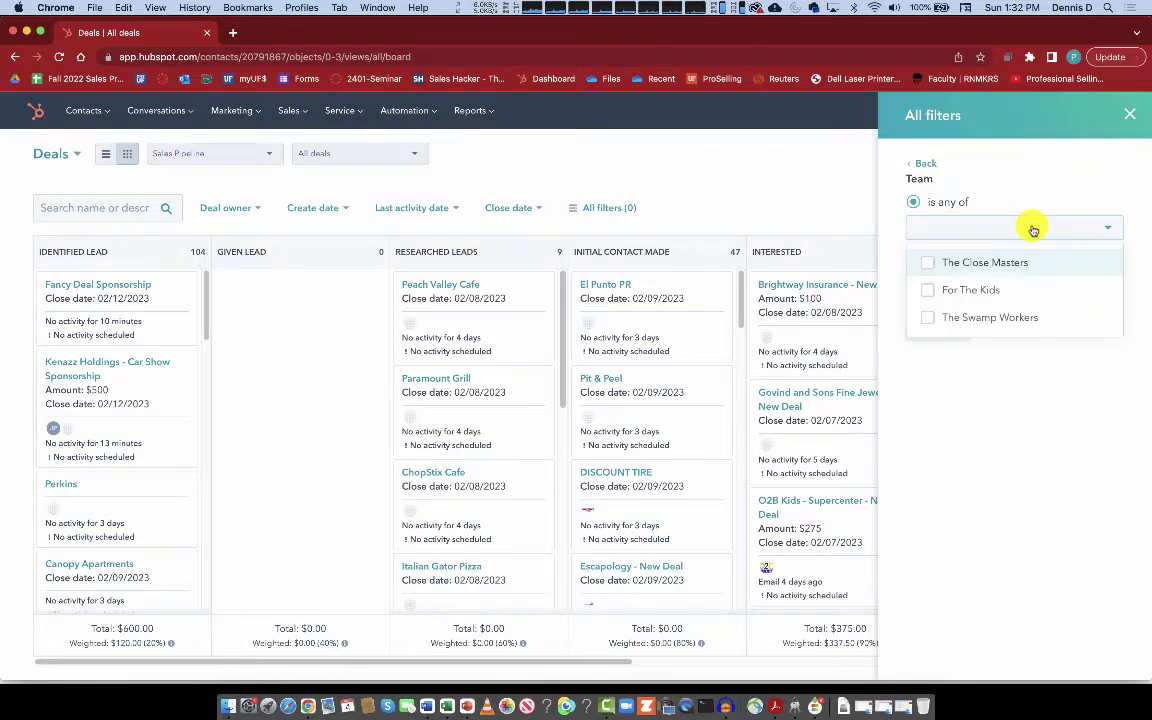
left_click(927, 293)
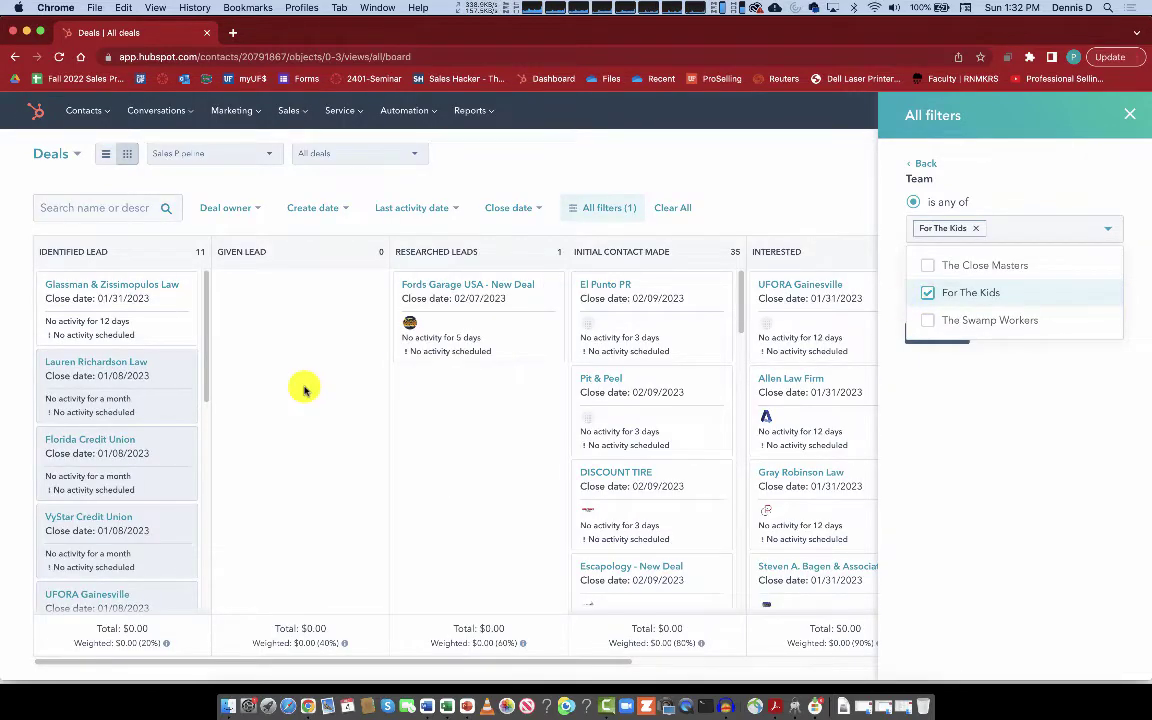
left_click(305, 390)
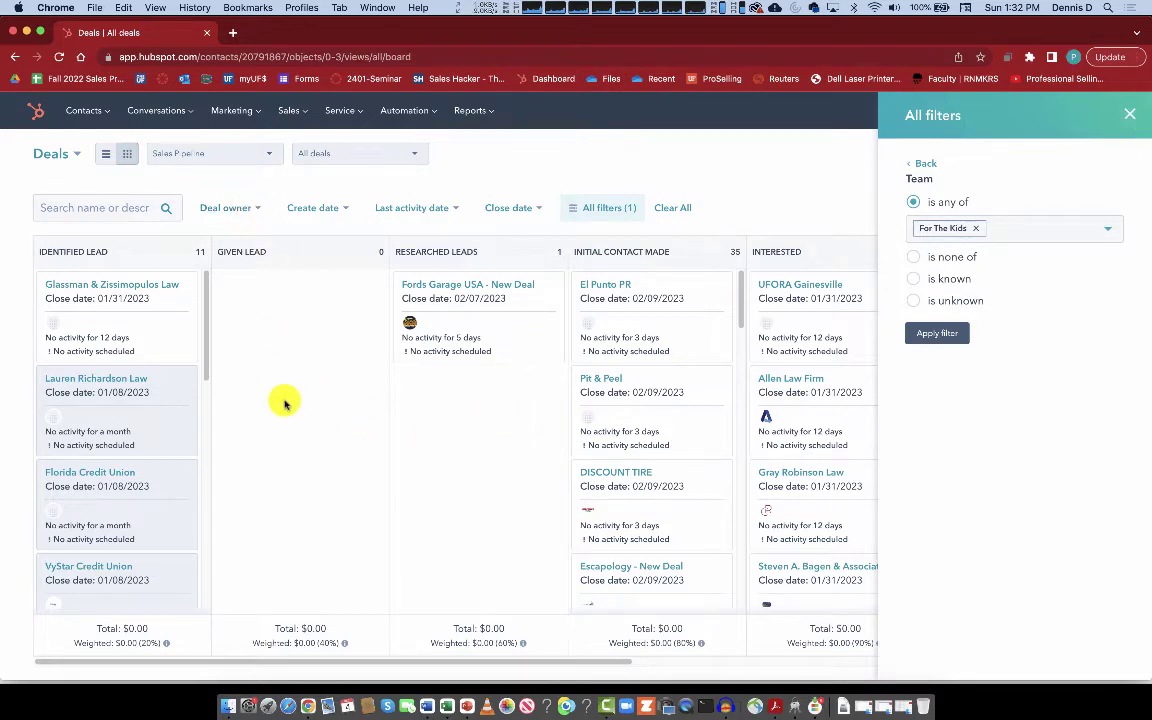
left_click(1128, 115)
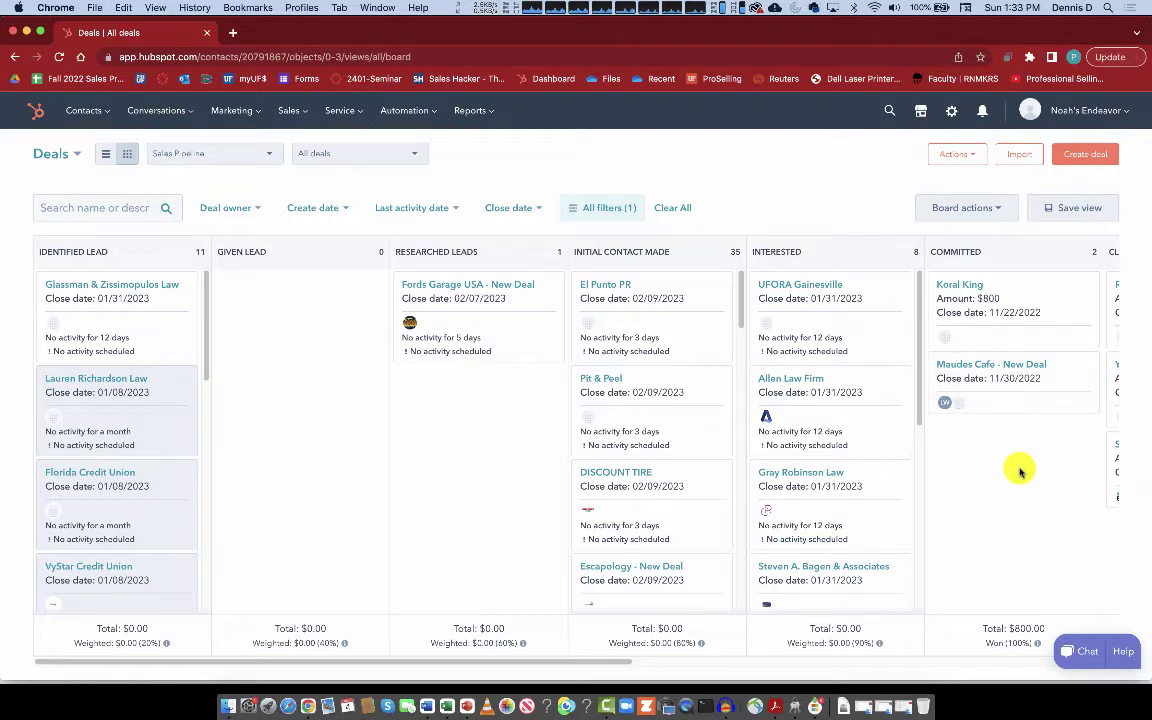
Export the filtered deals view as an XLSX file with all properties on records, and download the file.
left_click(1004, 211)
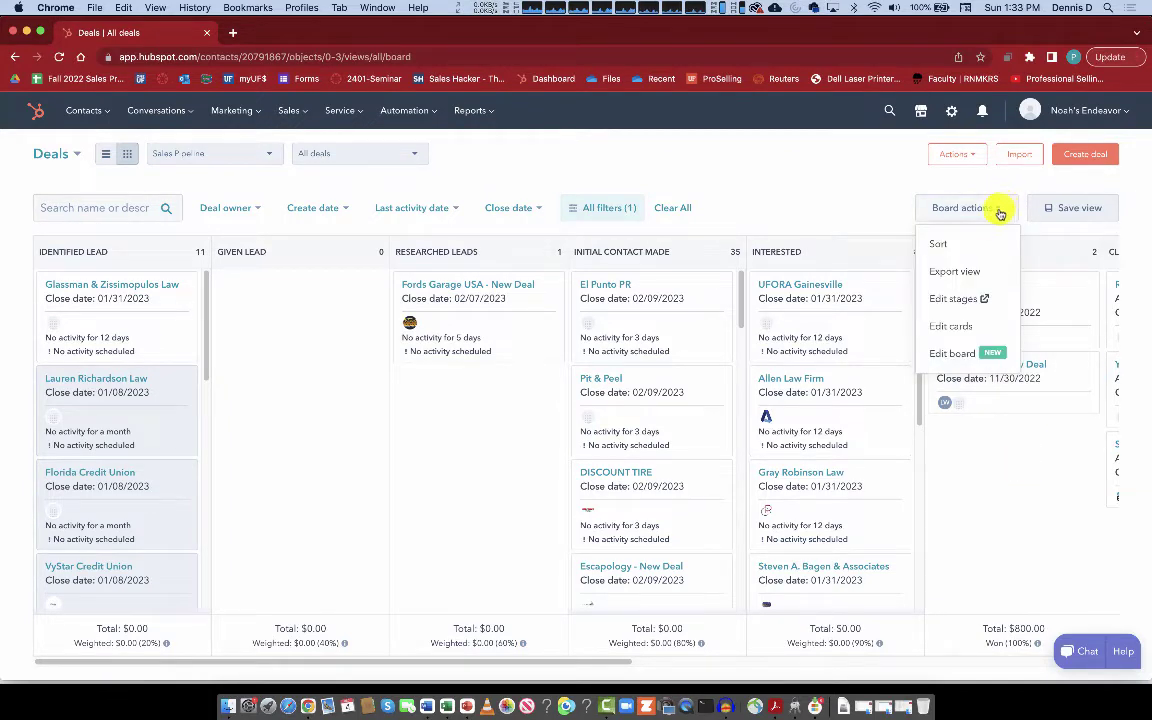
left_click(955, 270)
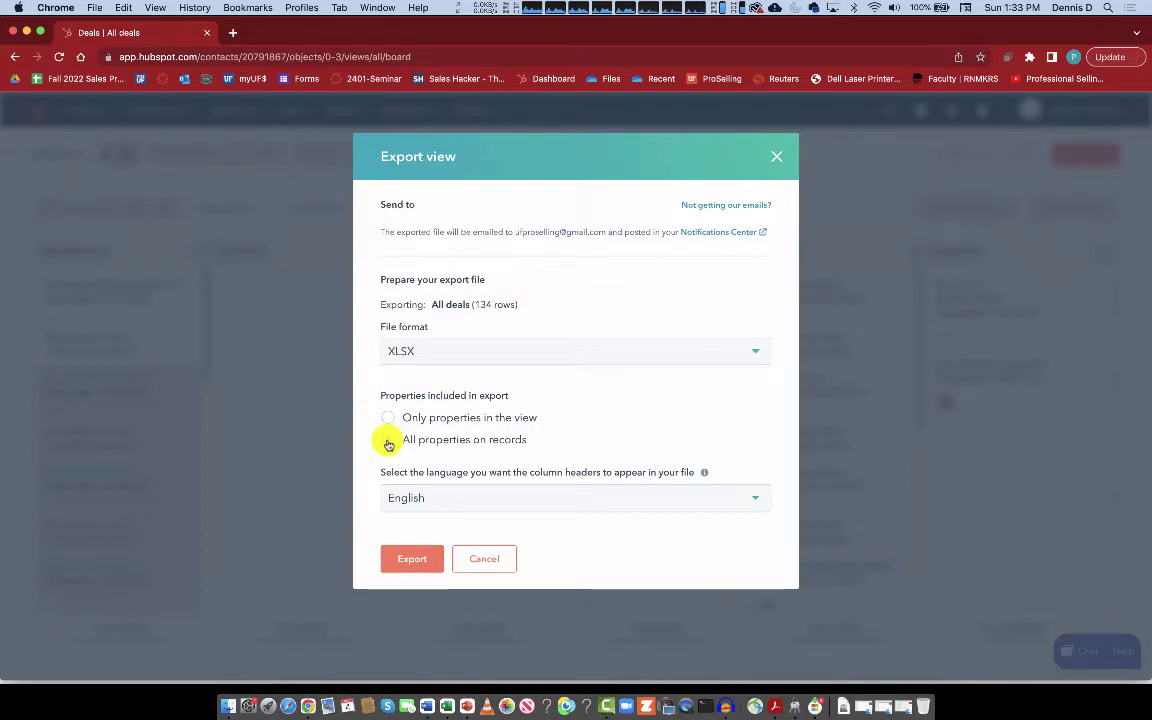
left_click(388, 441)
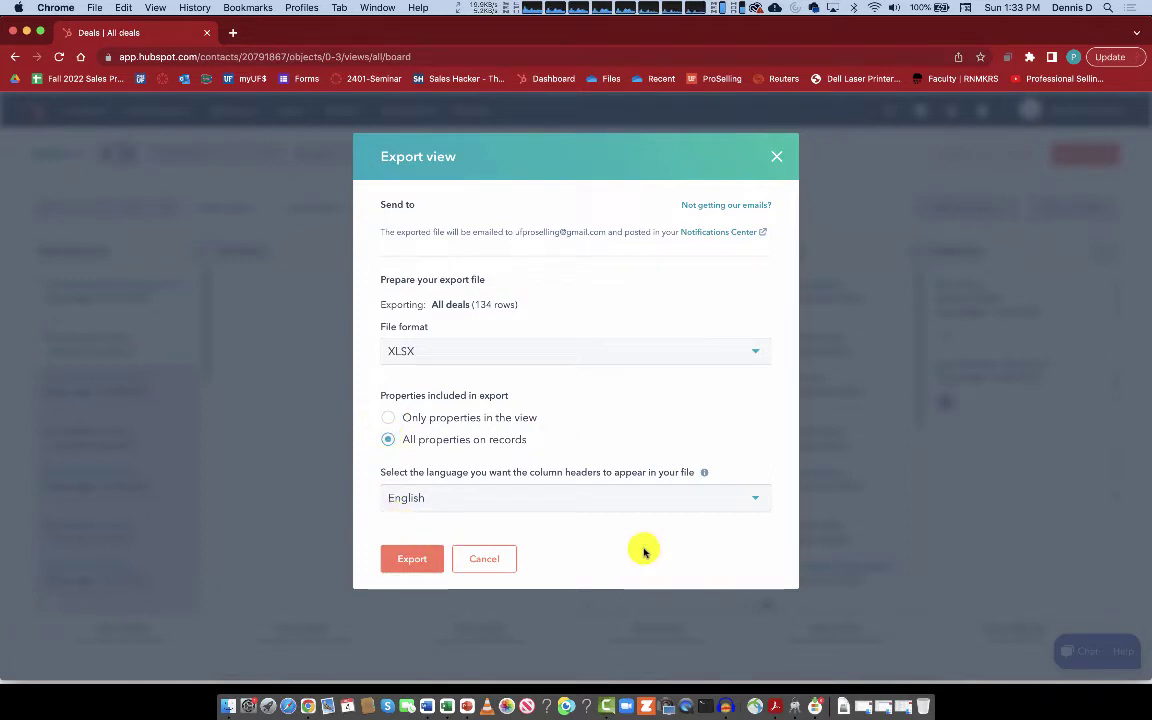
left_click(414, 560)
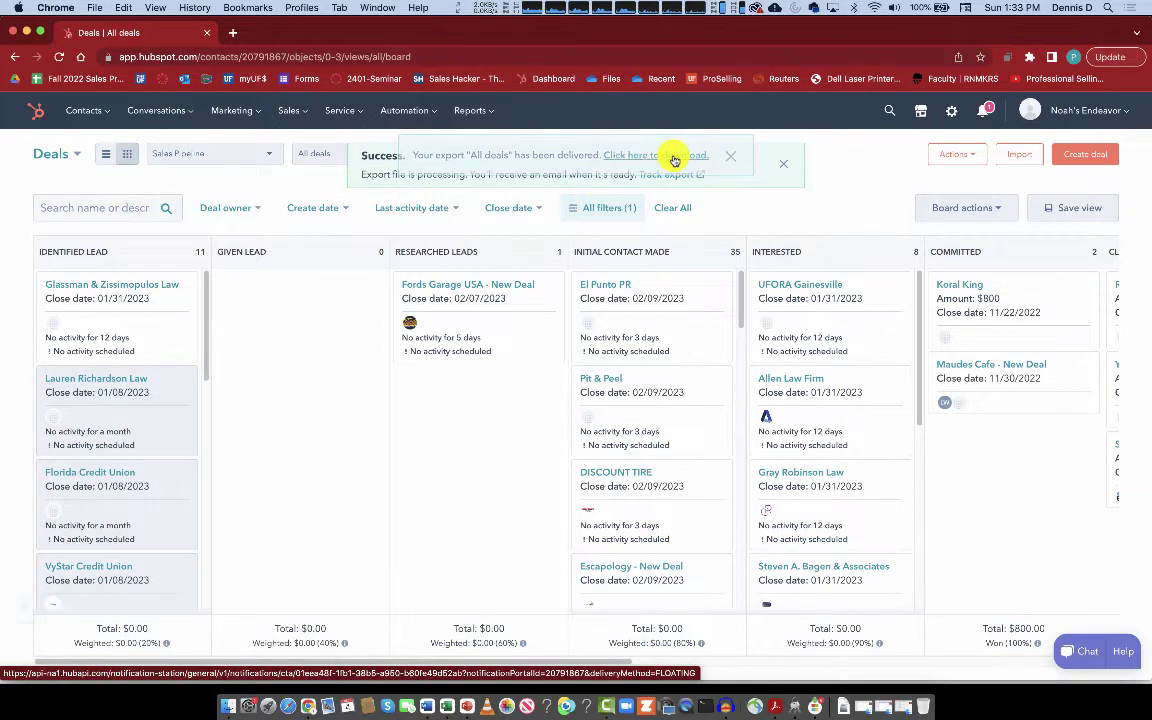
left_click(674, 158)
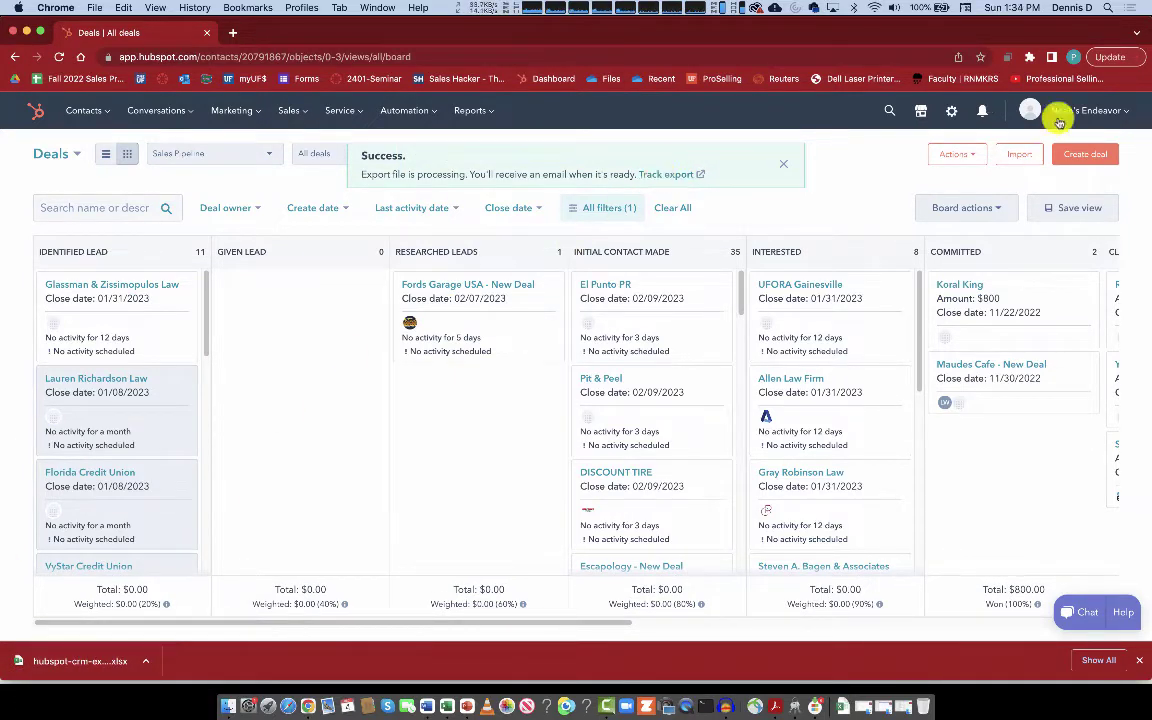
Go to the account settings and view the export audit on the Import and Export page.
left_click(985, 110)
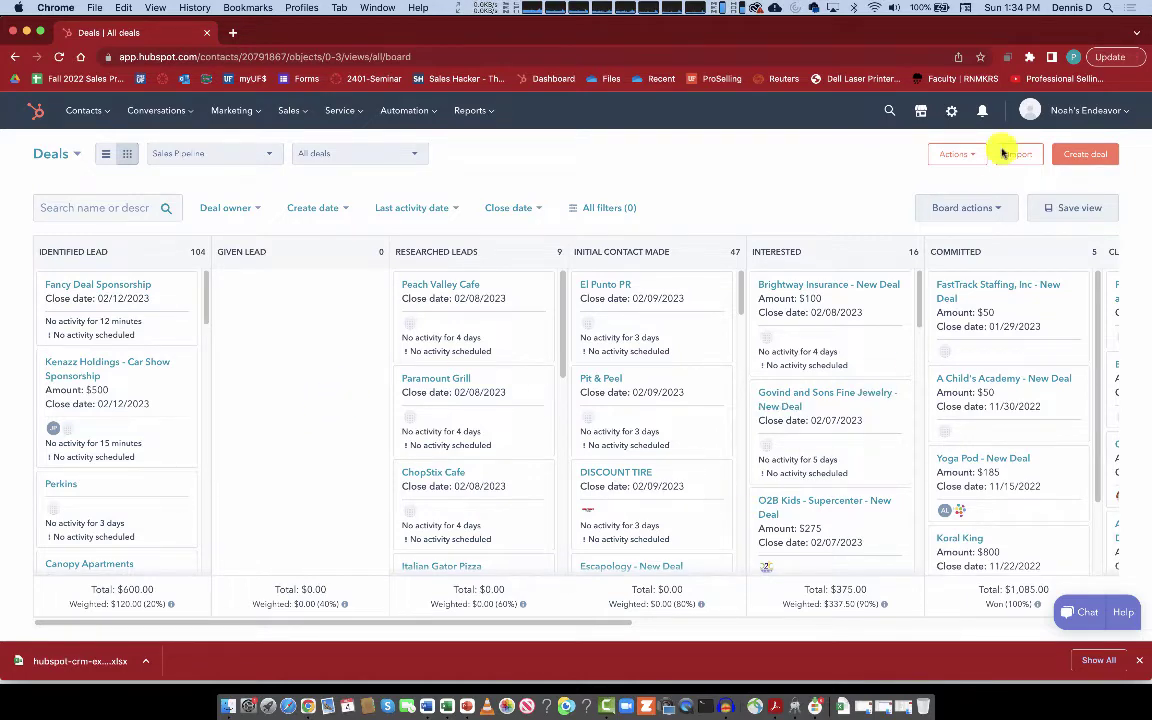
left_click(938, 120)
left_click(951, 110)
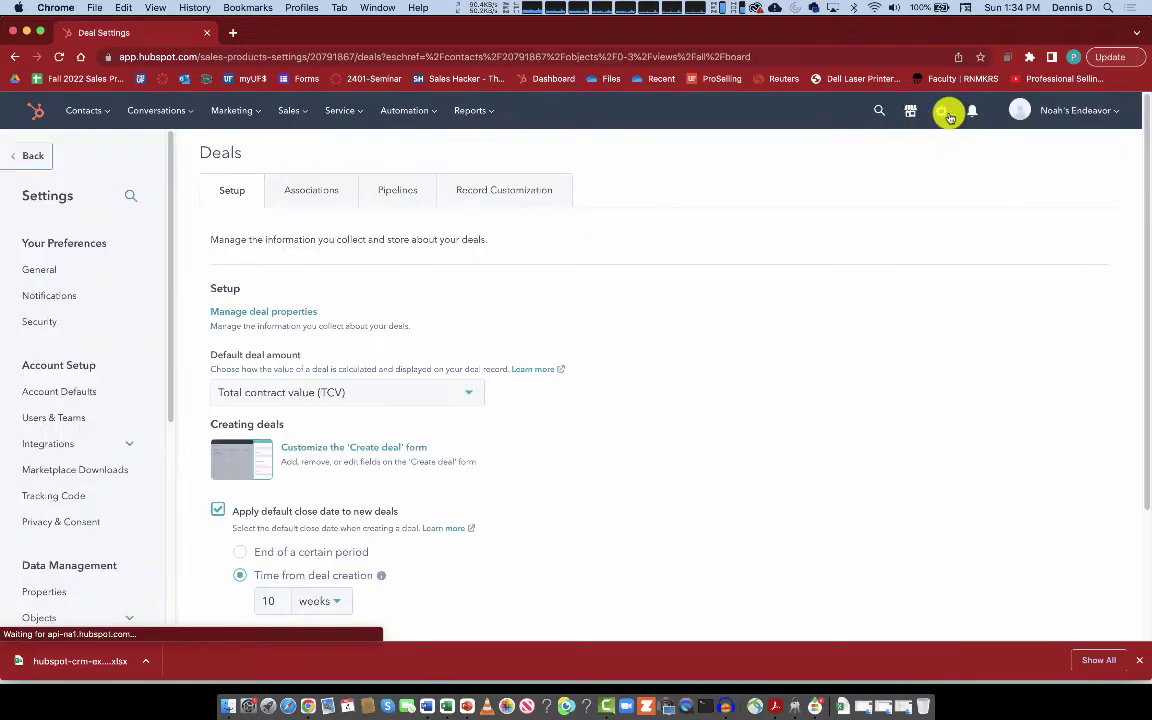
scroll(95, 540, "down", 8)
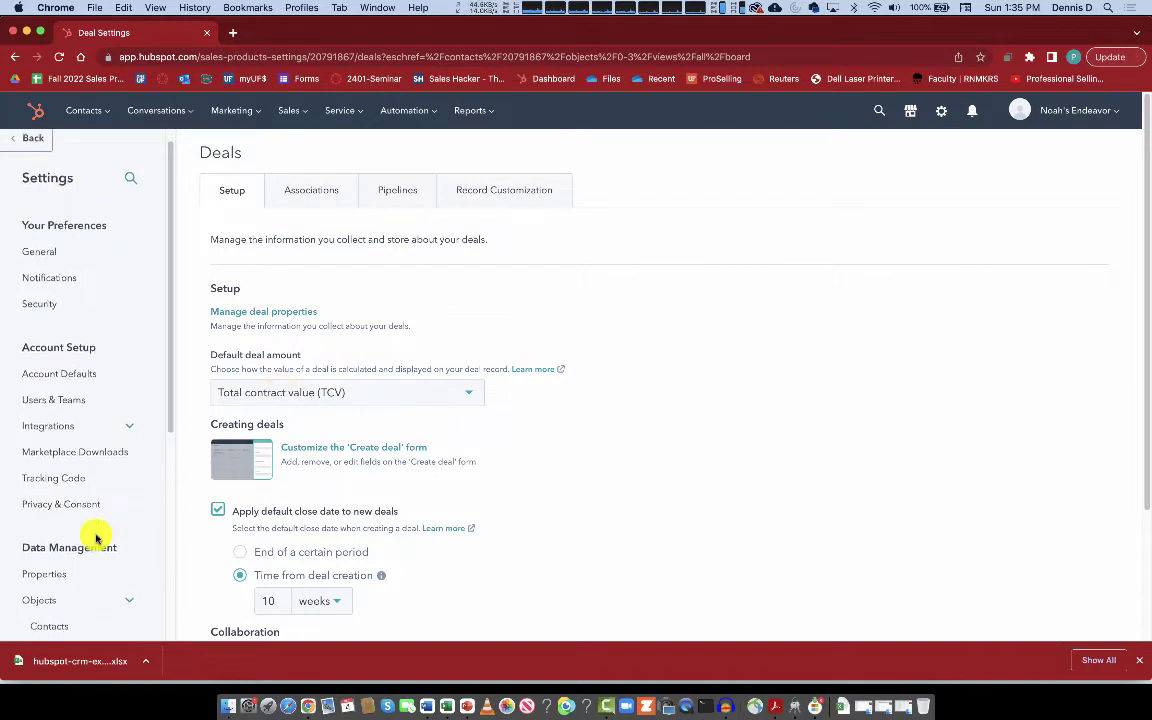
left_click(85, 480)
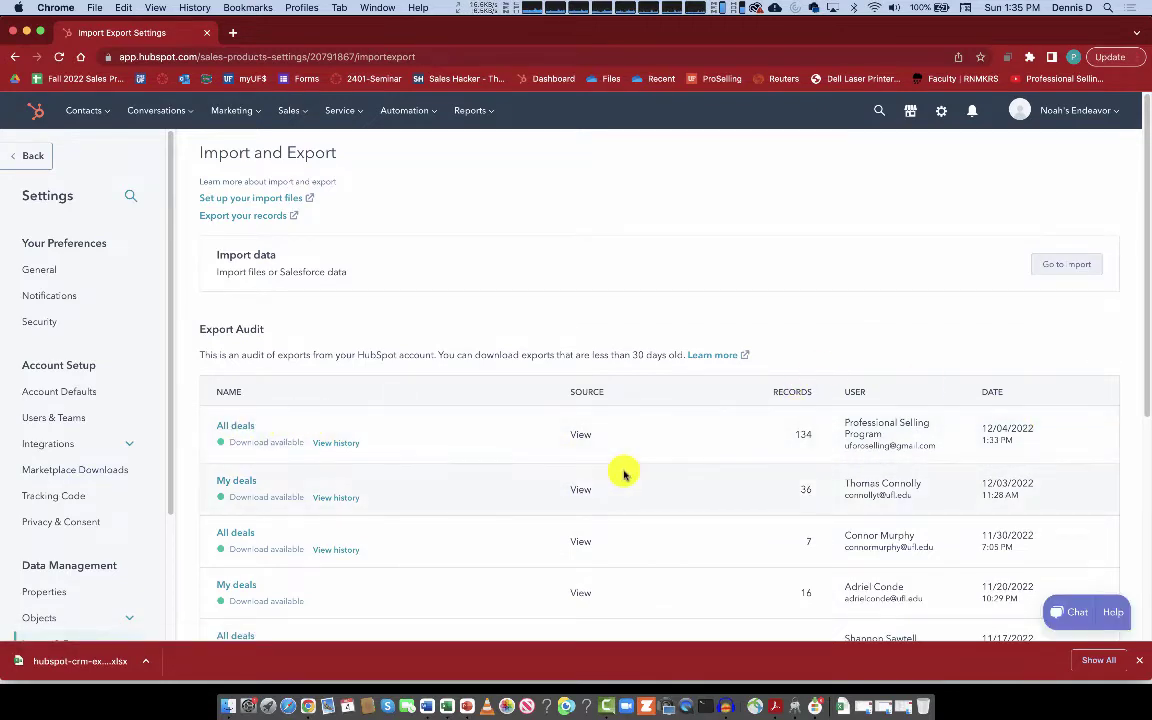
Open the downloaded deals export in Excel and delete the Record ID and Amount in company currency columns.
left_click(94, 663)
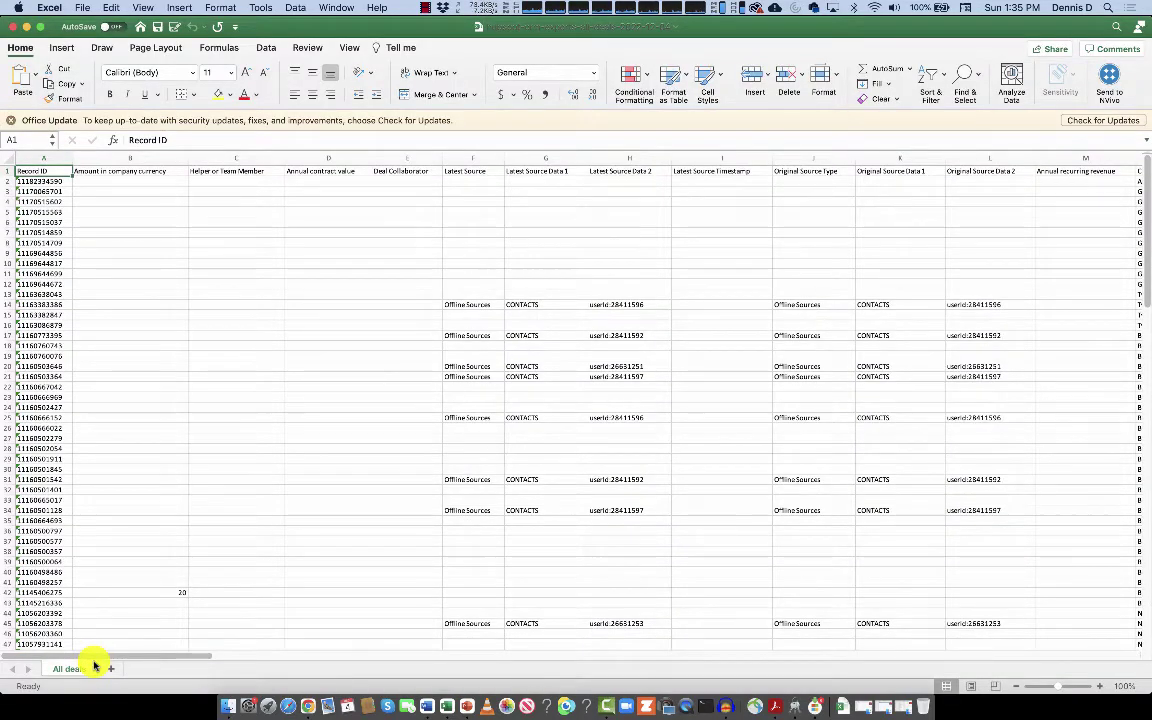
left_click_drag(43, 158, 170, 154)
right_click(180, 158)
left_click(199, 240)
left_click(155, 232)
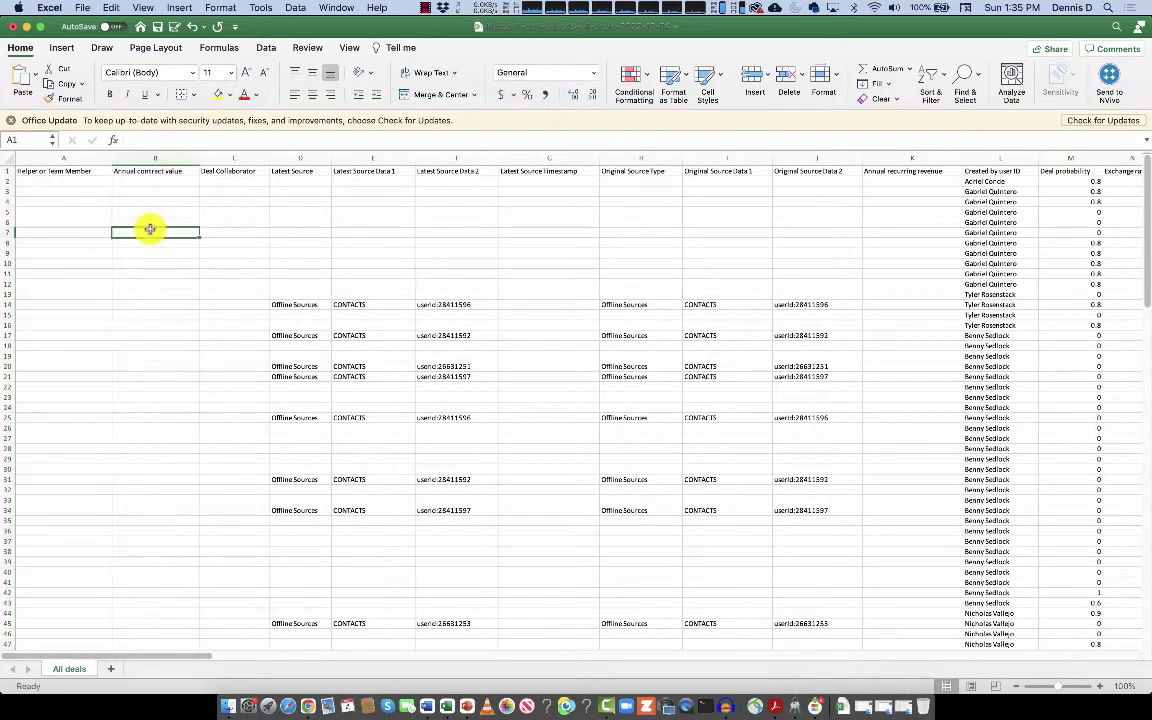
Delete the columns from Annual contract value through Annual recurring revenue.
scroll(62, 348, "down", 5)
scroll(62, 348, "up", 5)
left_click_drag(143, 156, 902, 160)
right_click(902, 163)
left_click(922, 239)
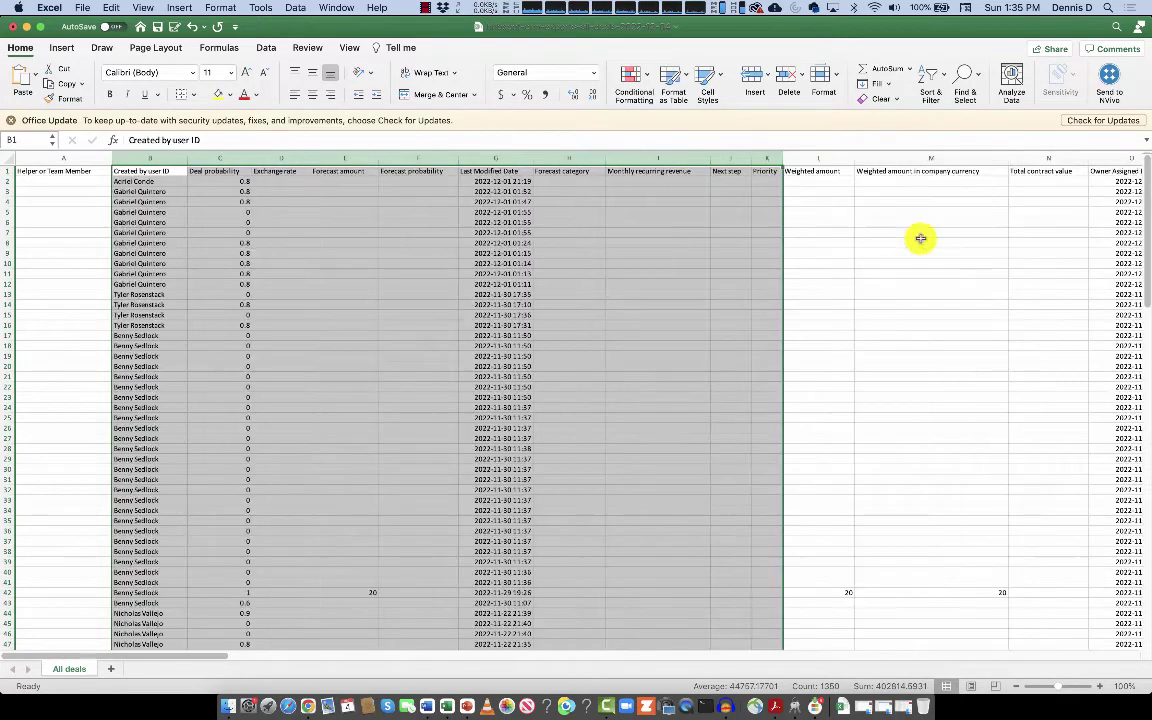
left_click(290, 264)
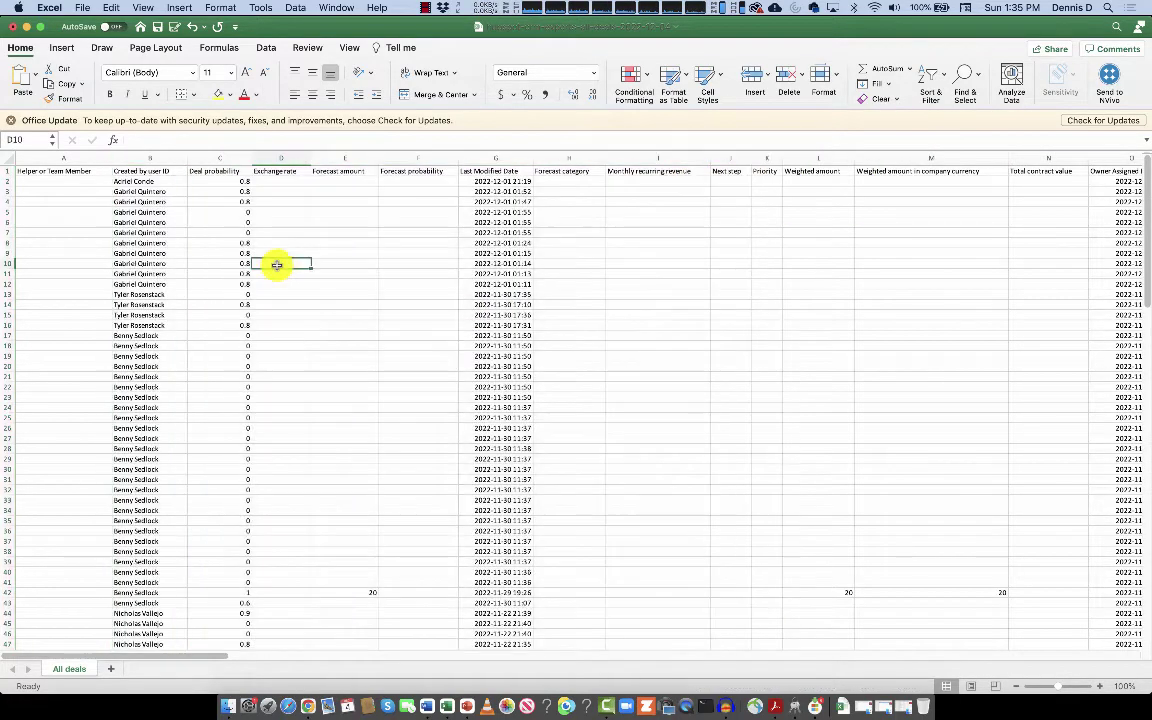
Delete the columns from Deal probability through Total contract value.
left_click(227, 155)
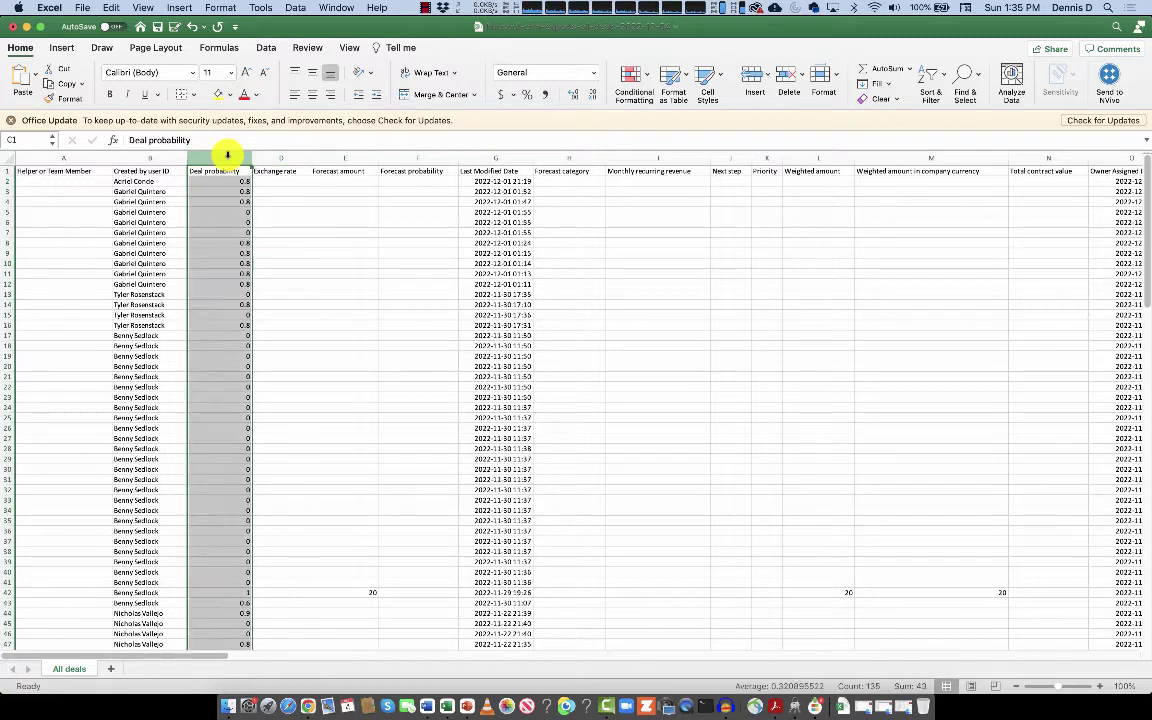
left_click_drag(215, 155, 1029, 151)
right_click(868, 154)
left_click(888, 215)
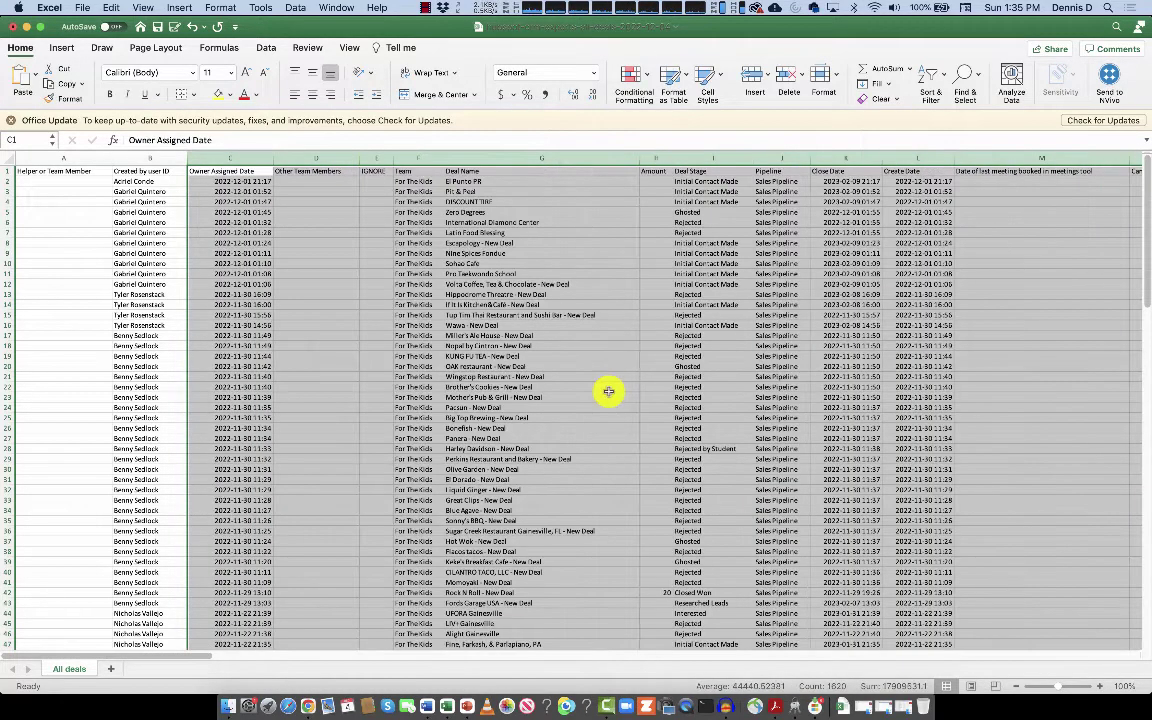
Review the exported deal rows down to the end of the list, including their deal stages.
scroll(284, 382, "down", 20)
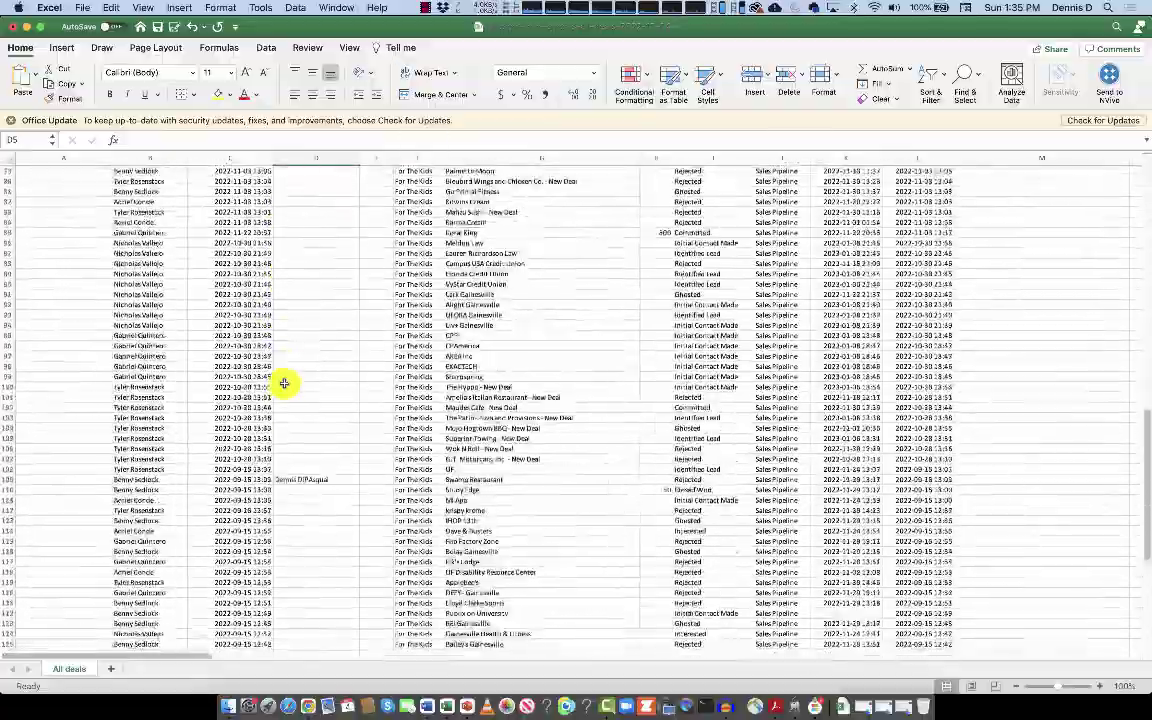
scroll(284, 382, "up", 3)
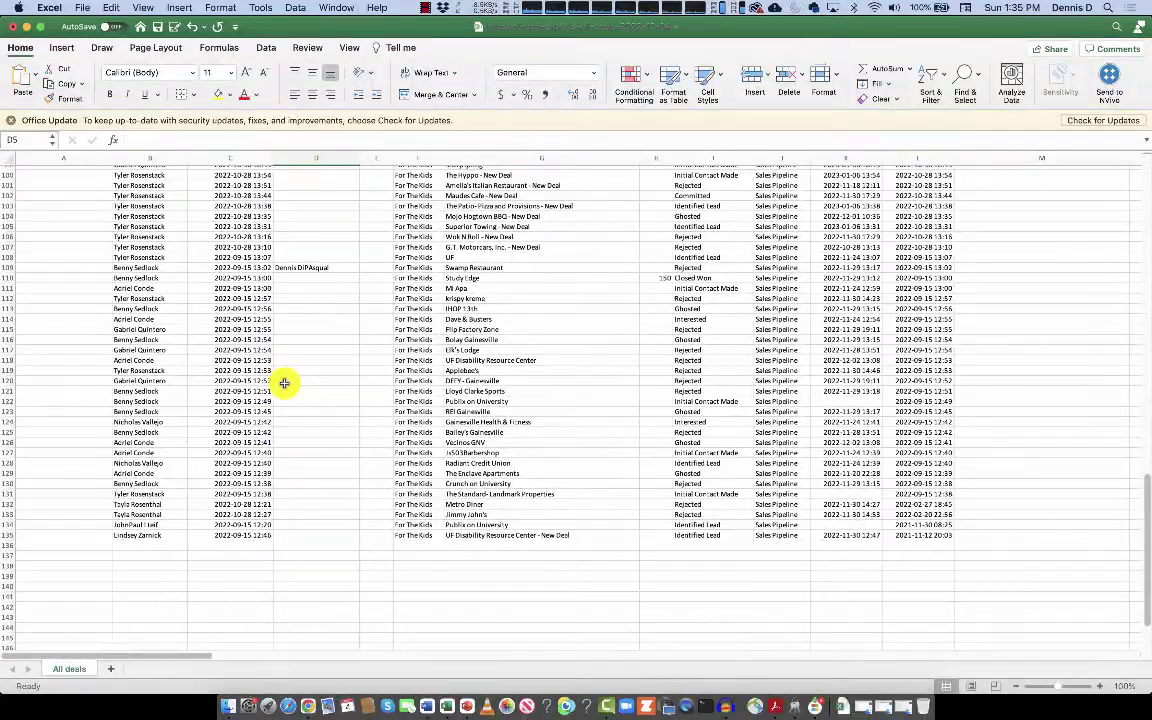
scroll(284, 382, "up", 20)
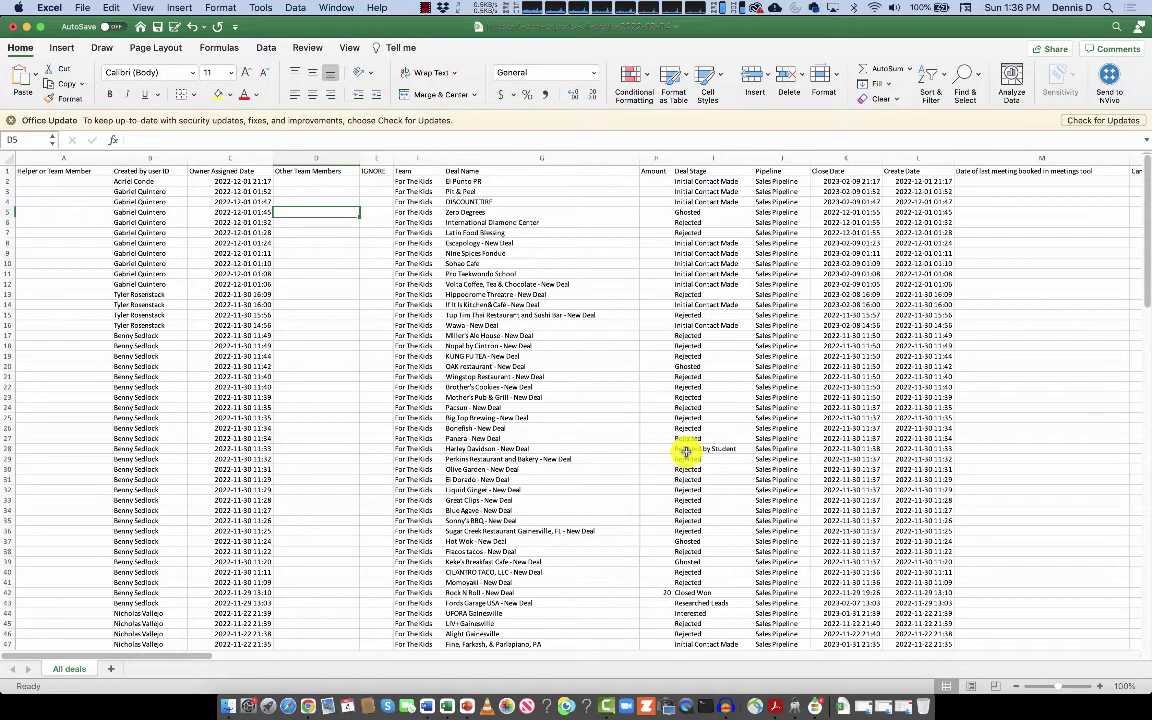
scroll(696, 457, "down", 20)
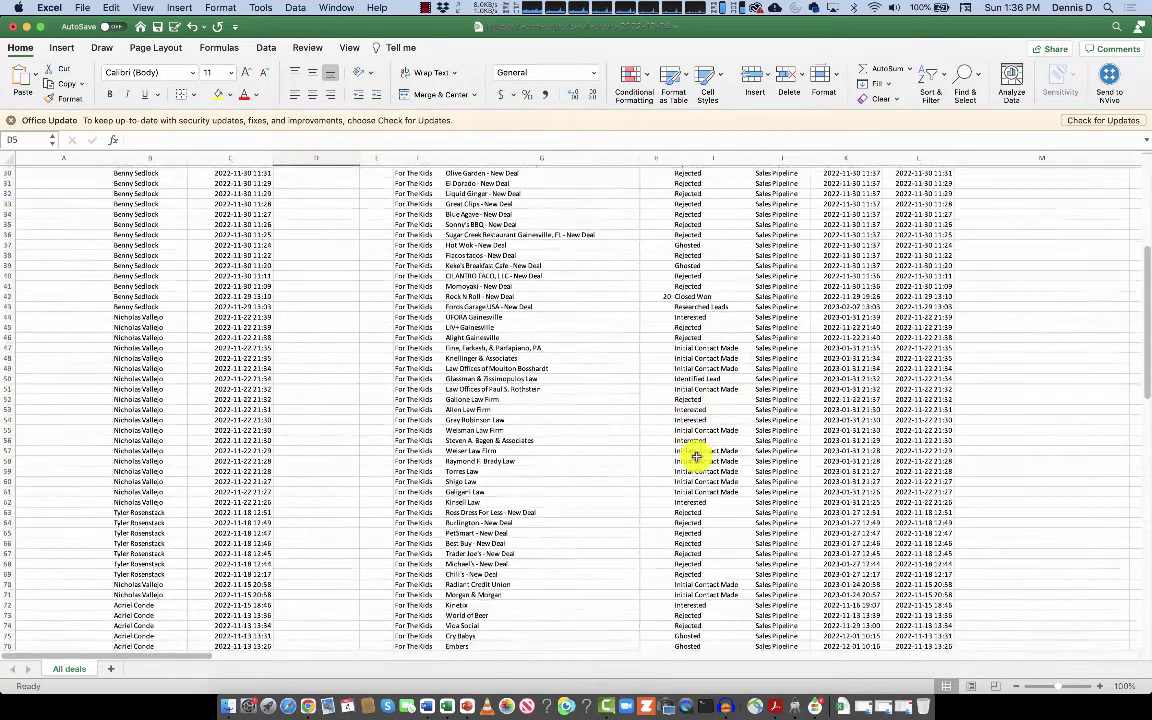
scroll(696, 457, "up", 20)
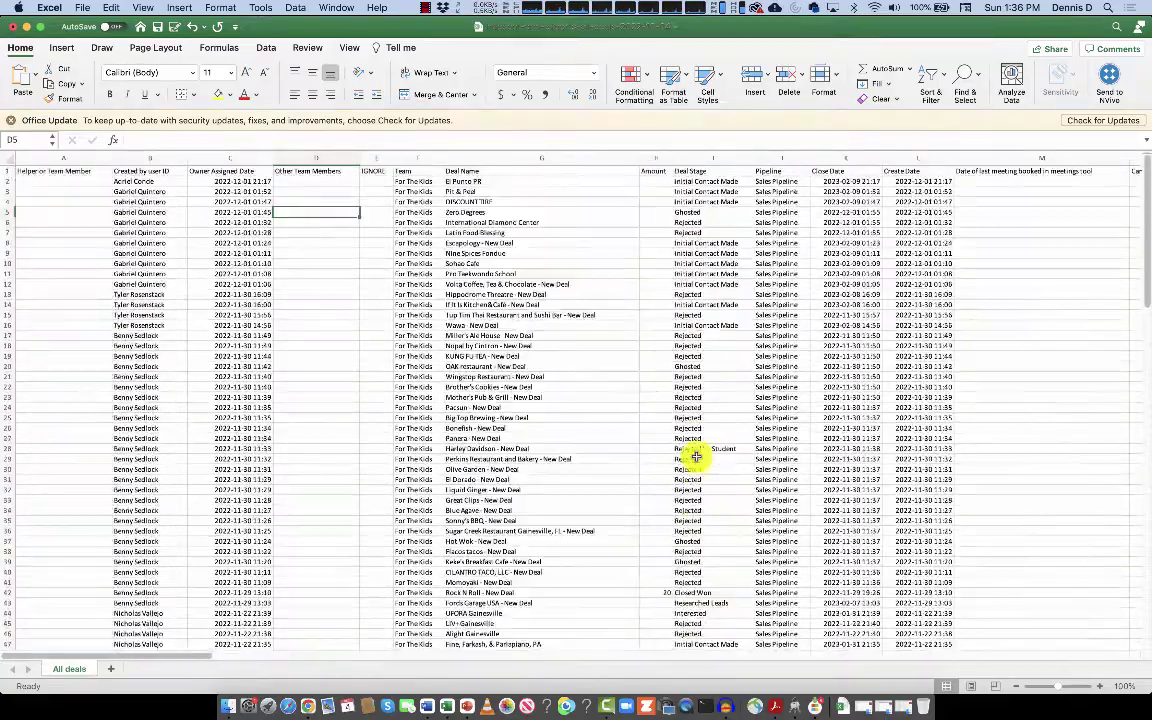
Sort the deals by the Amount column in ascending order and check the rows with amounts.
left_click(655, 183)
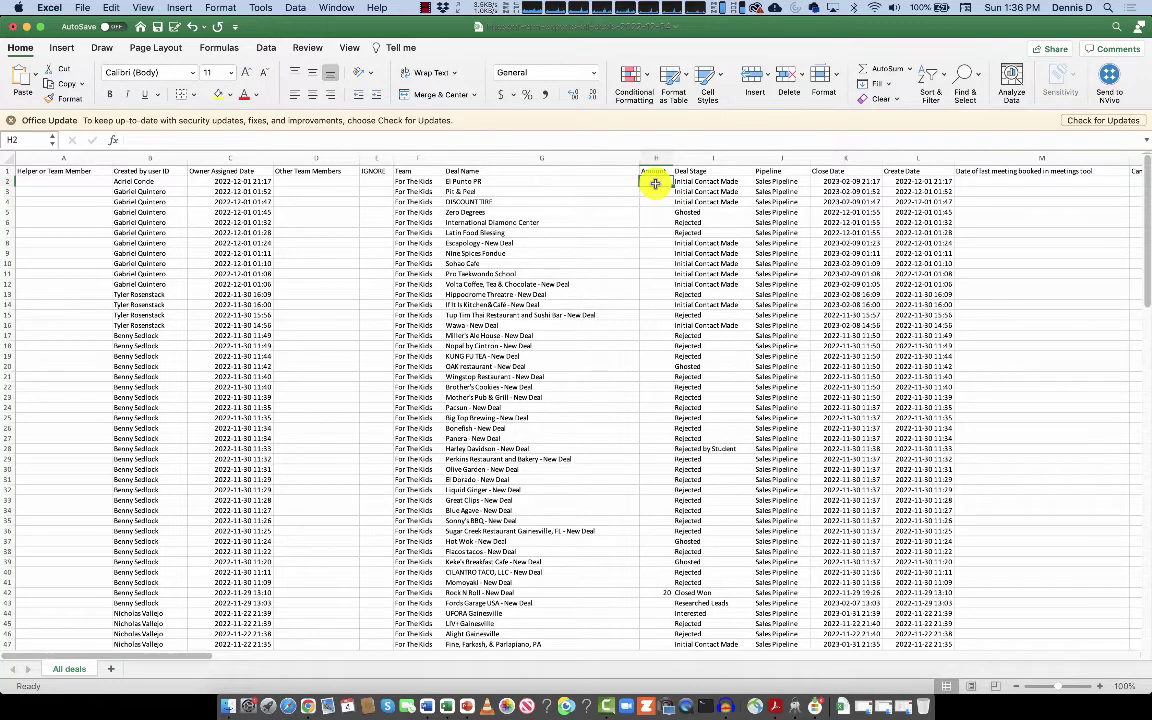
left_click(945, 72)
left_click(862, 114)
left_click(659, 315)
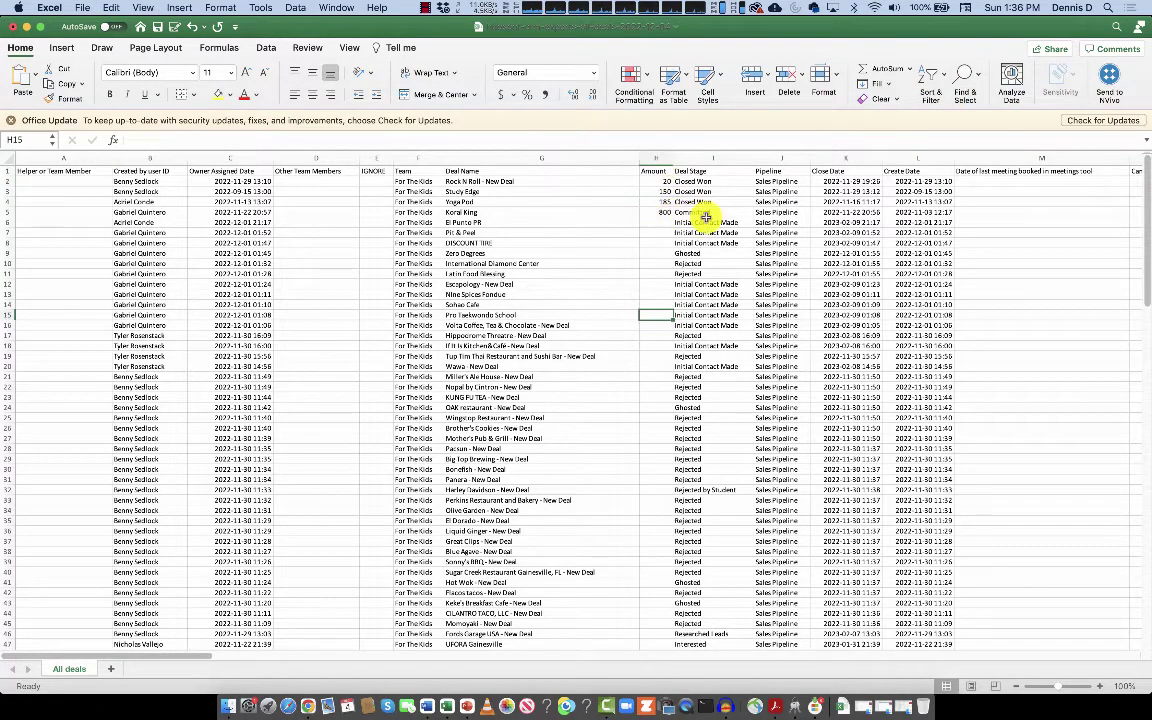
scroll(658, 368, "down", 2)
scroll(655, 370, "up", 2)
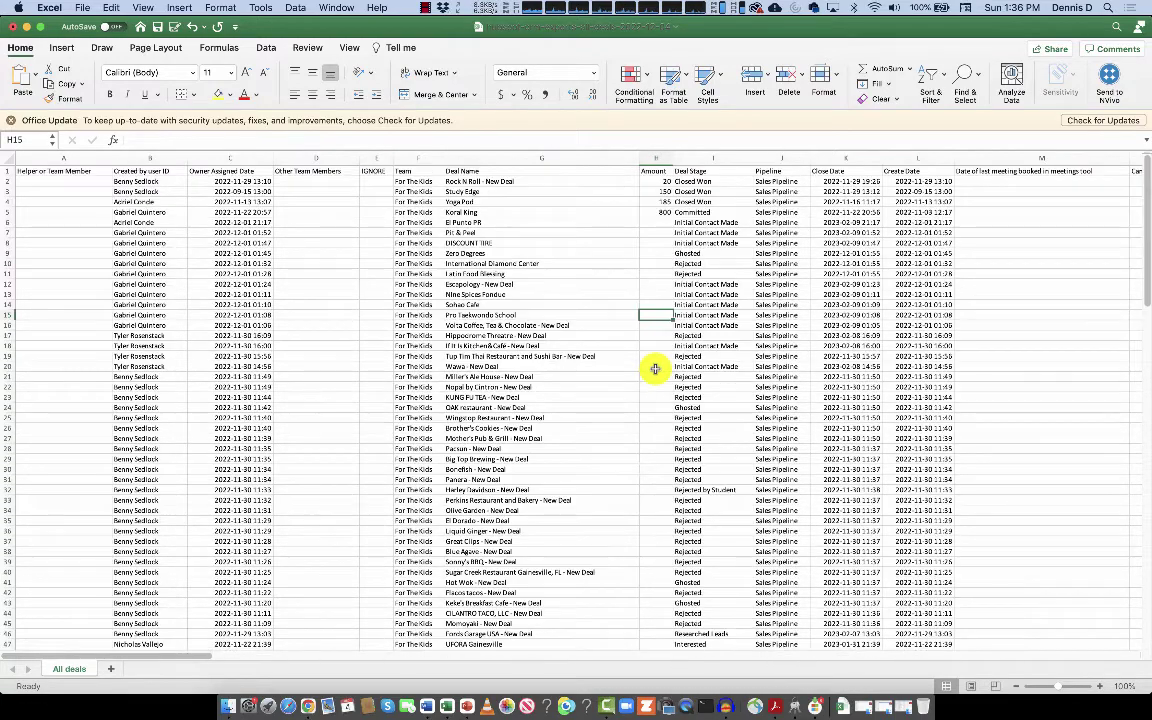
Delete the columns from Pipeline up to the one just before Associated Company.
left_click_drag(758, 158, 604, 159)
right_click(607, 159)
left_click(630, 235)
Delete the columns from Associated Ticket up to the one just before Associated Ticket IDs.
left_click_drag(720, 158, 978, 150)
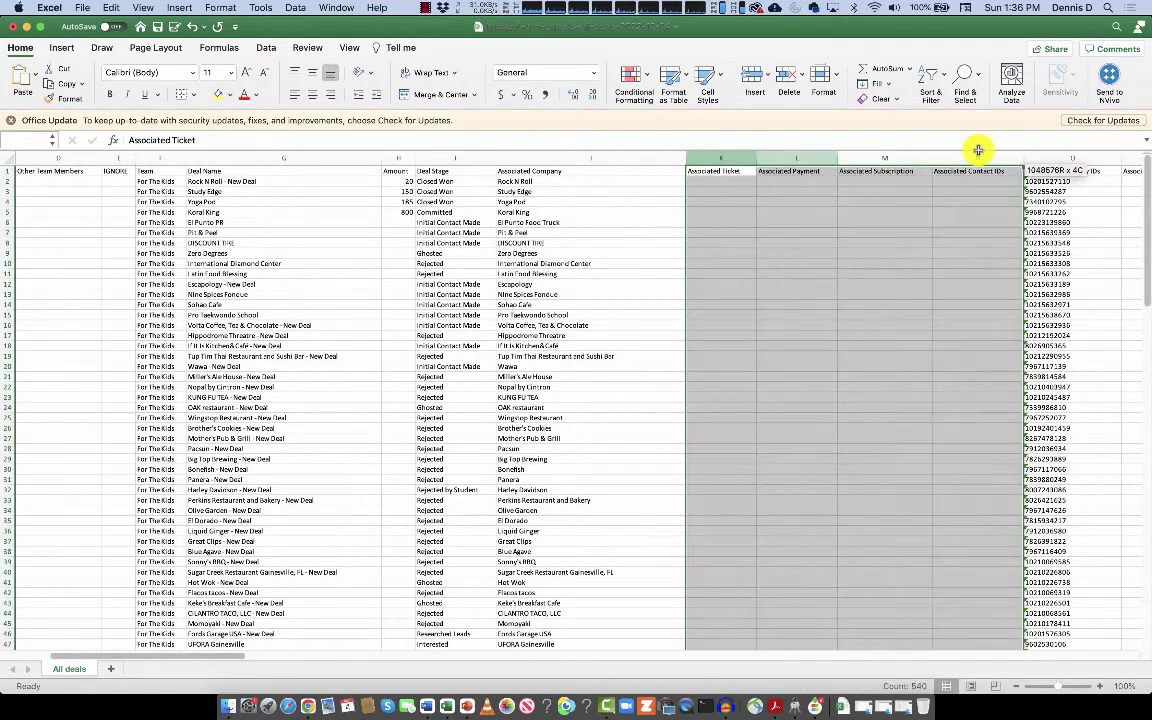
right_click(893, 159)
left_click(918, 236)
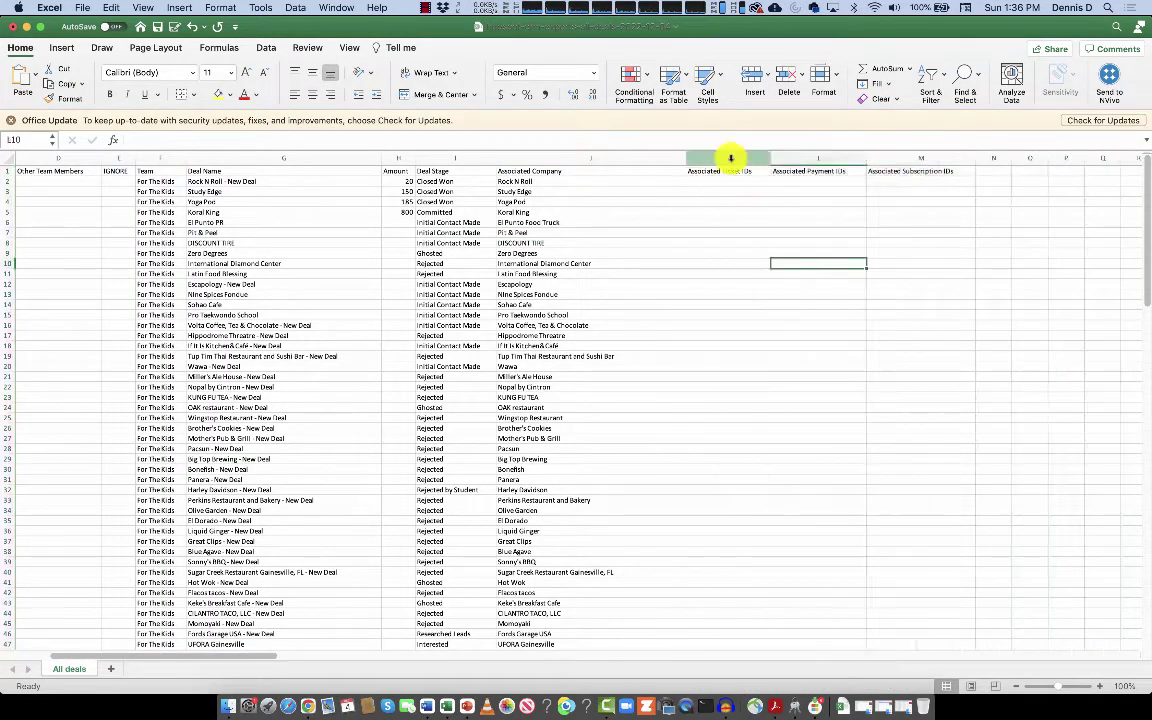
Delete the Associated Ticket IDs, Associated Payment IDs and Associated Subscription IDs columns.
left_click_drag(731, 158, 920, 162)
right_click(920, 165)
left_click(945, 236)
left_click(828, 404)
scroll(543, 430, "left", 3)
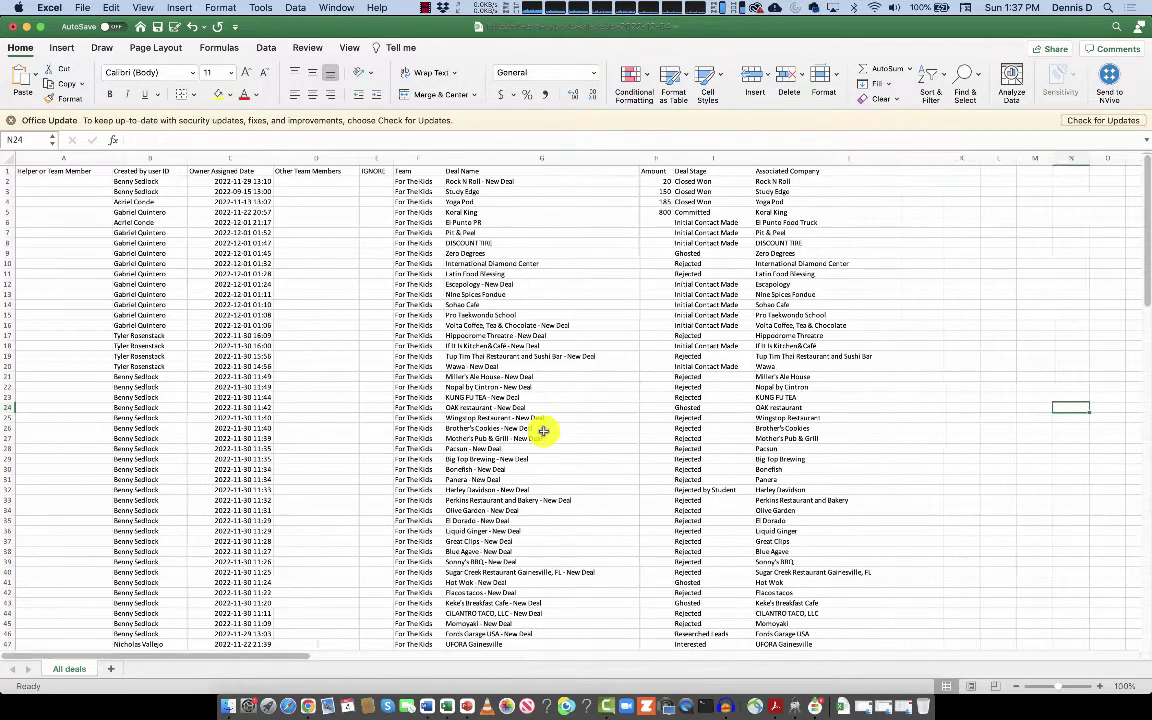
Delete the Team and IGNORE columns.
left_click(300, 181)
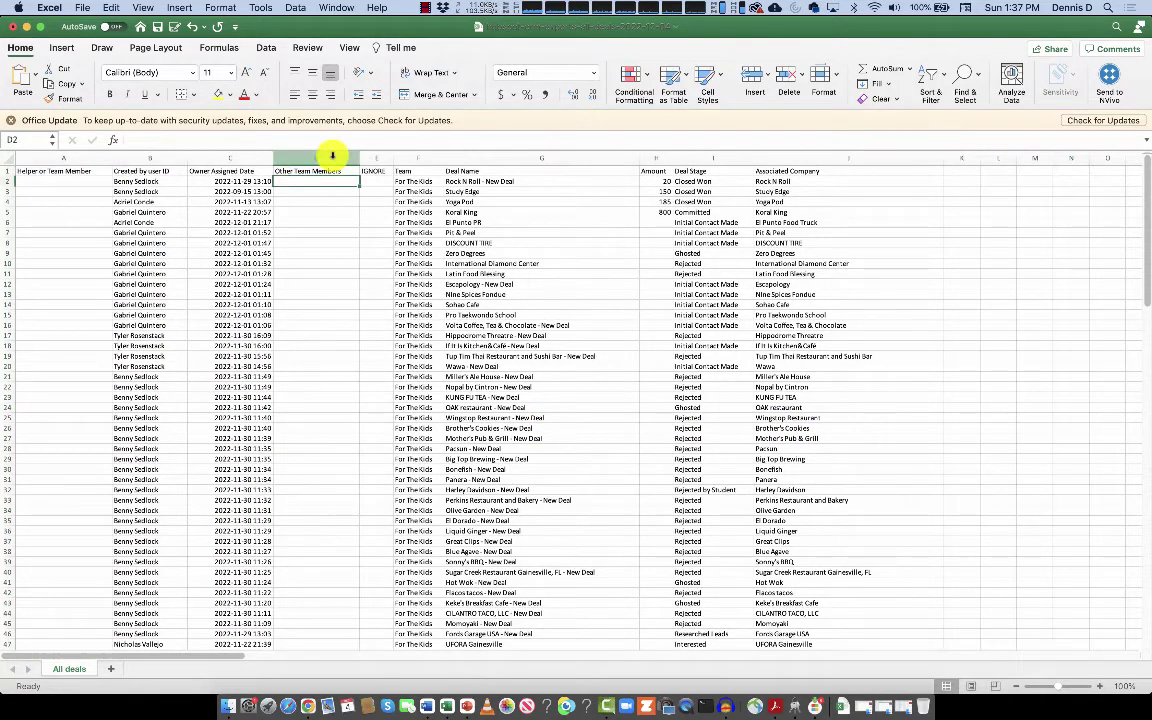
left_click(415, 160)
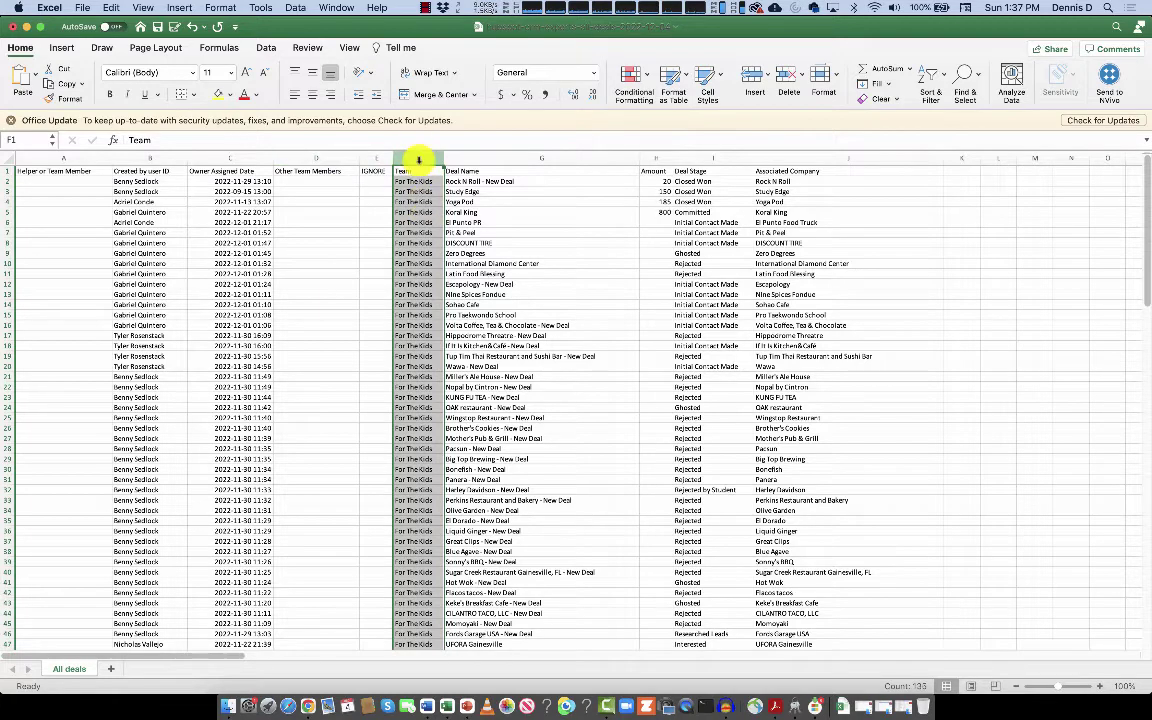
right_click(418, 160)
left_click(446, 234)
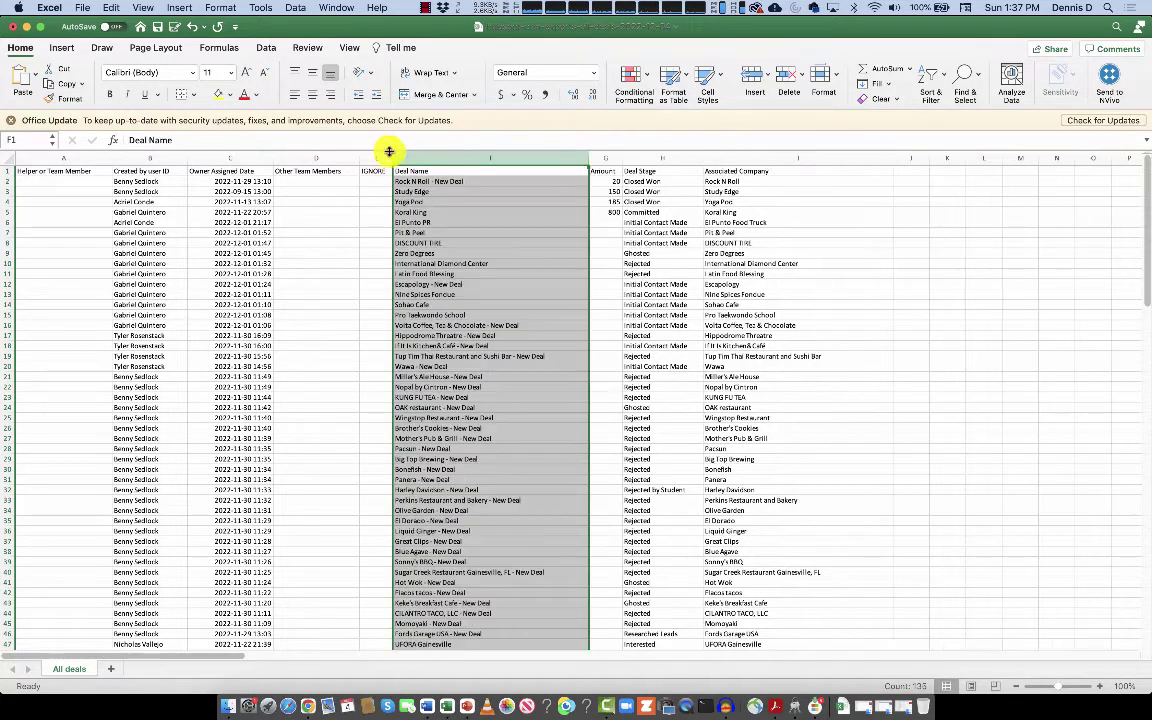
left_click(374, 156)
right_click(374, 157)
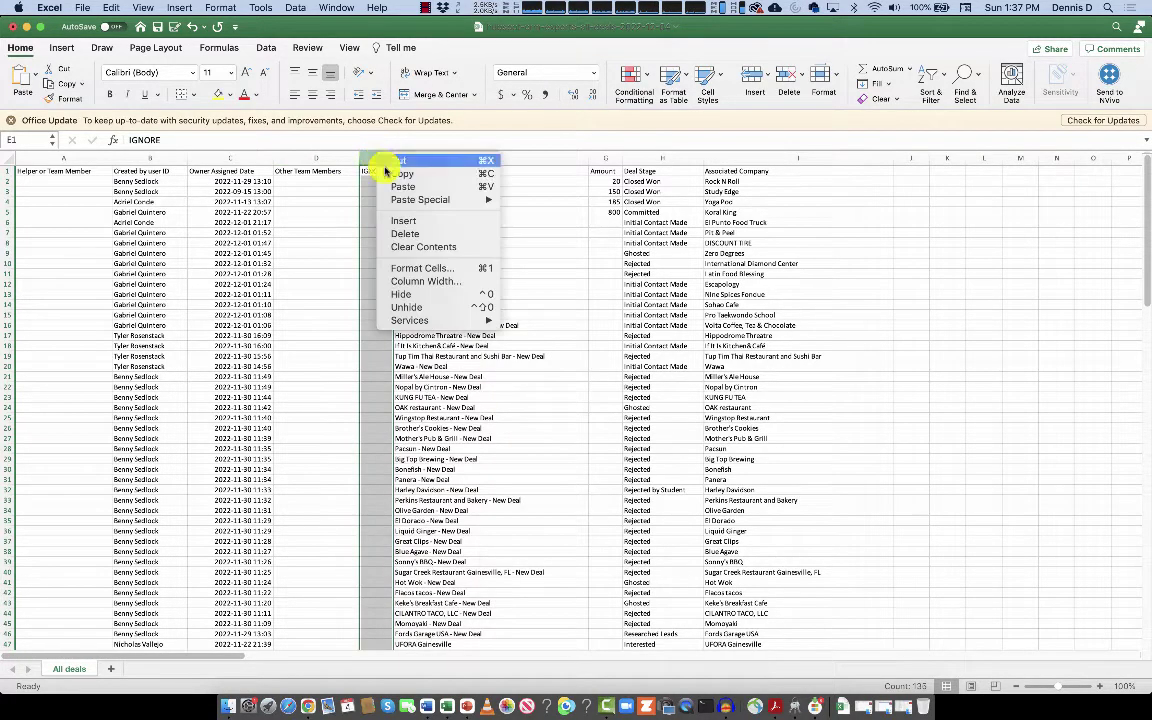
left_click(405, 236)
left_click(651, 403)
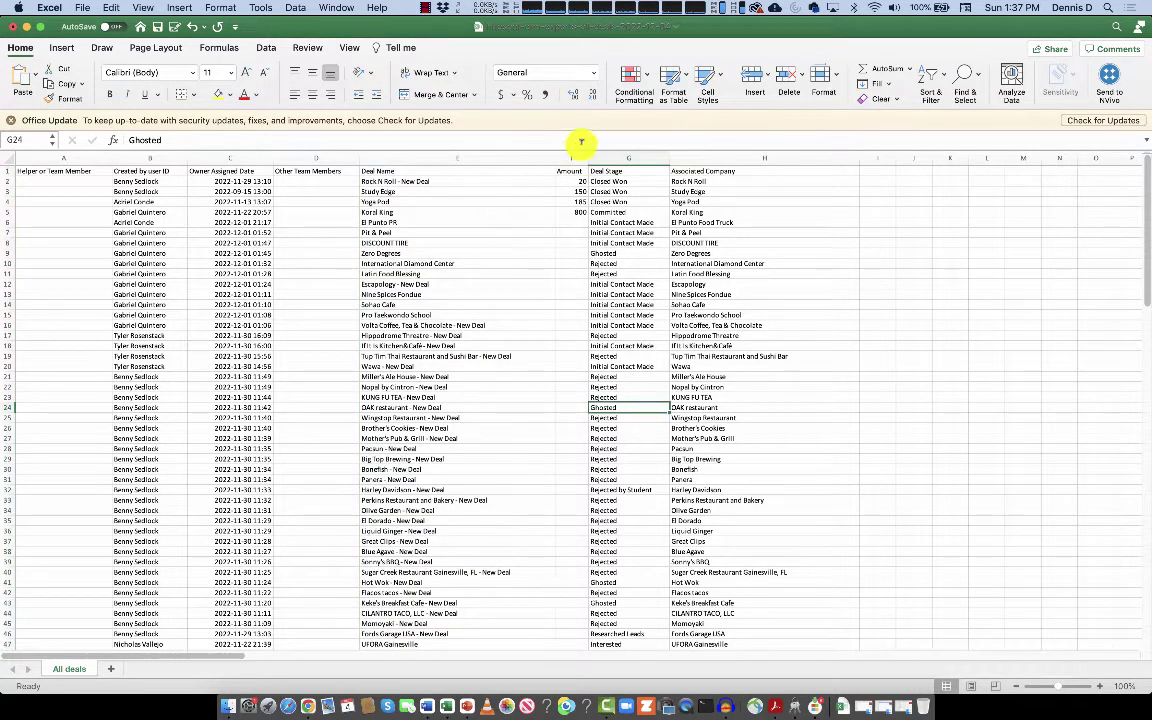
Move the Associated Company column so it sits directly before the Deal Name column.
right_click(709, 158)
left_click(733, 164)
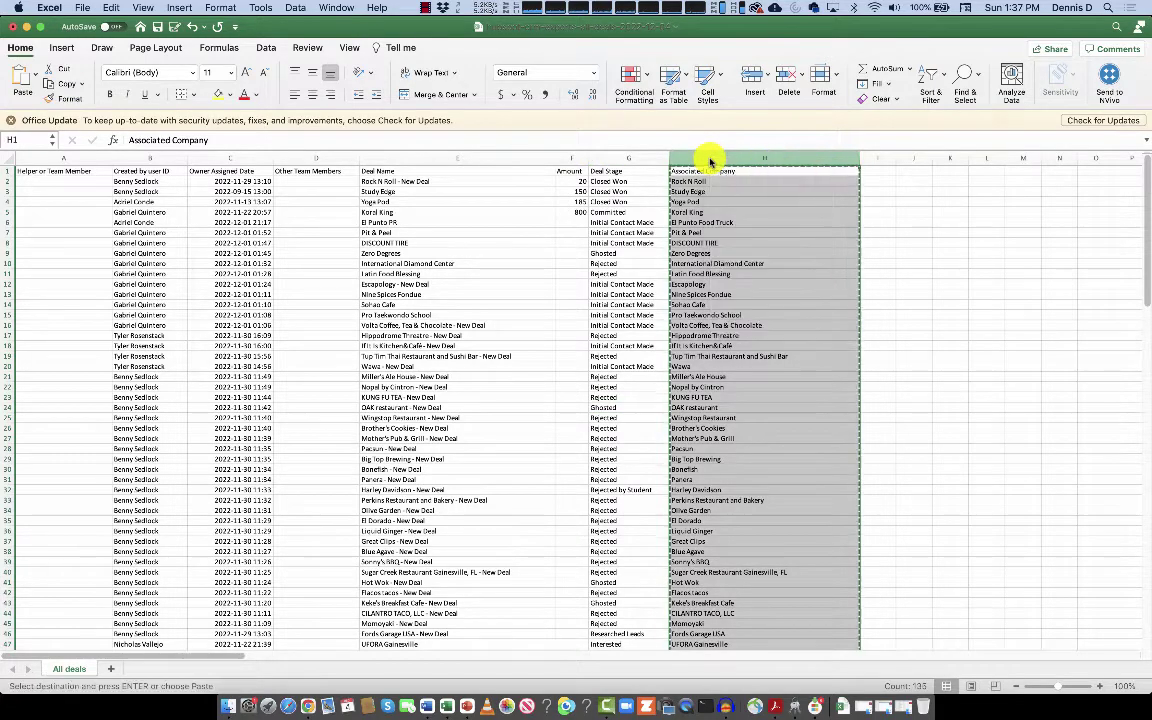
right_click(425, 158)
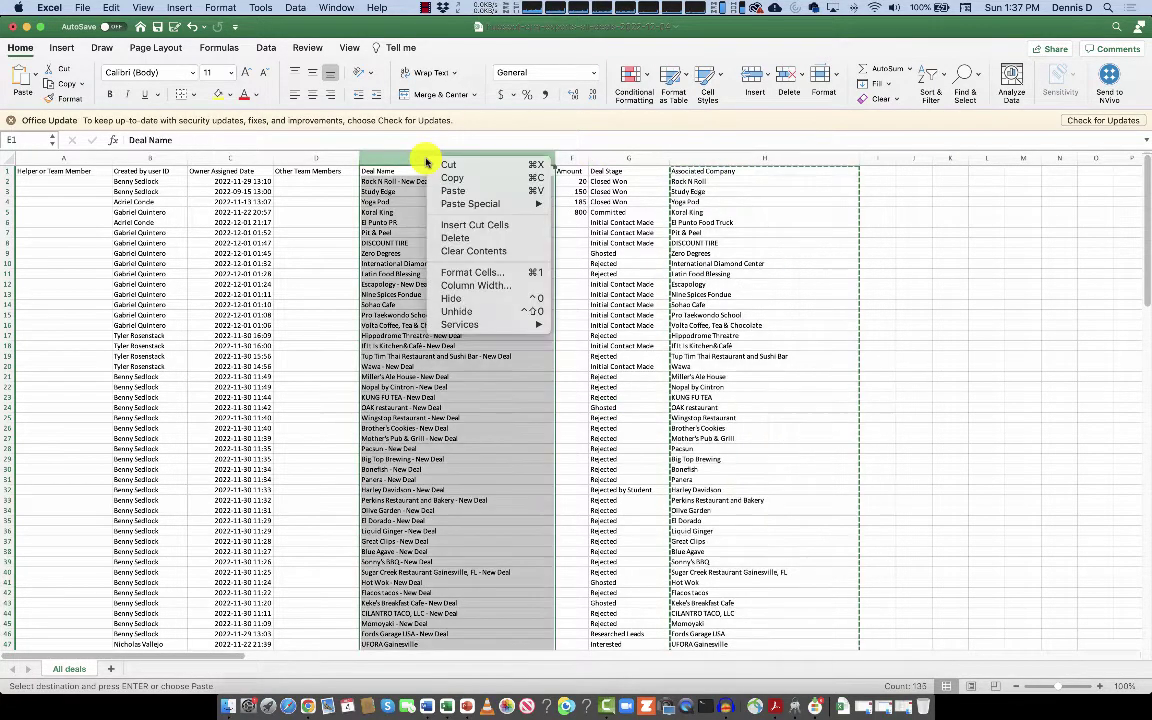
mouse_move(440, 204)
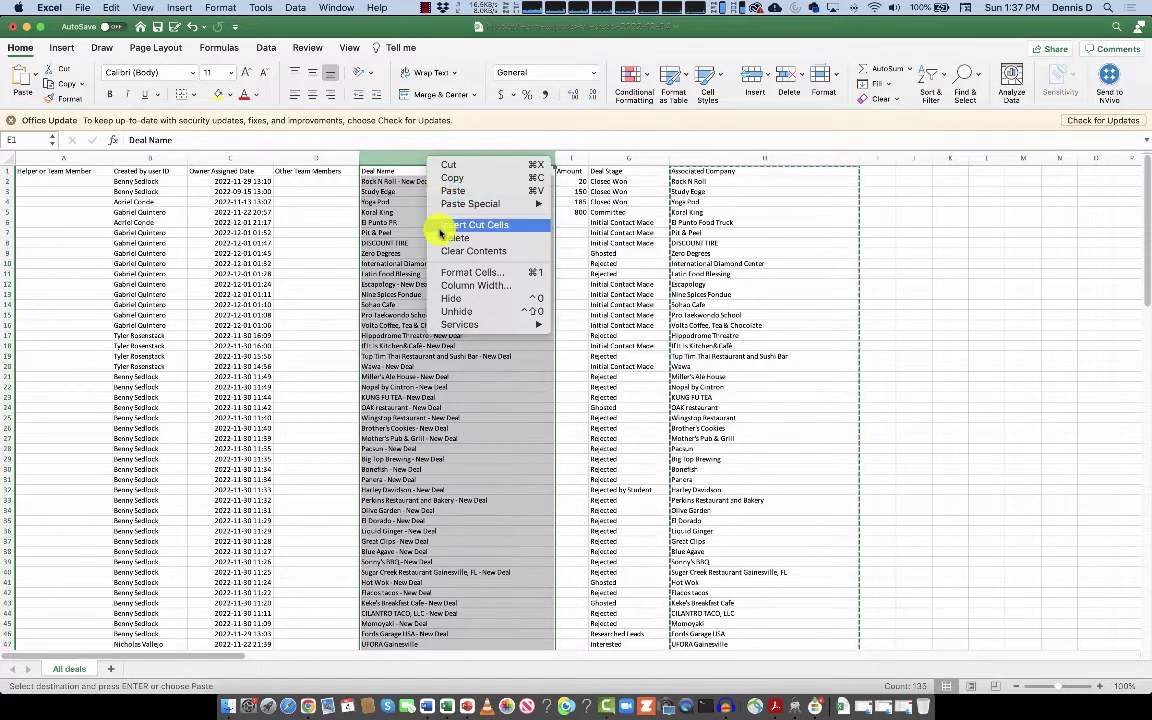
left_click(440, 226)
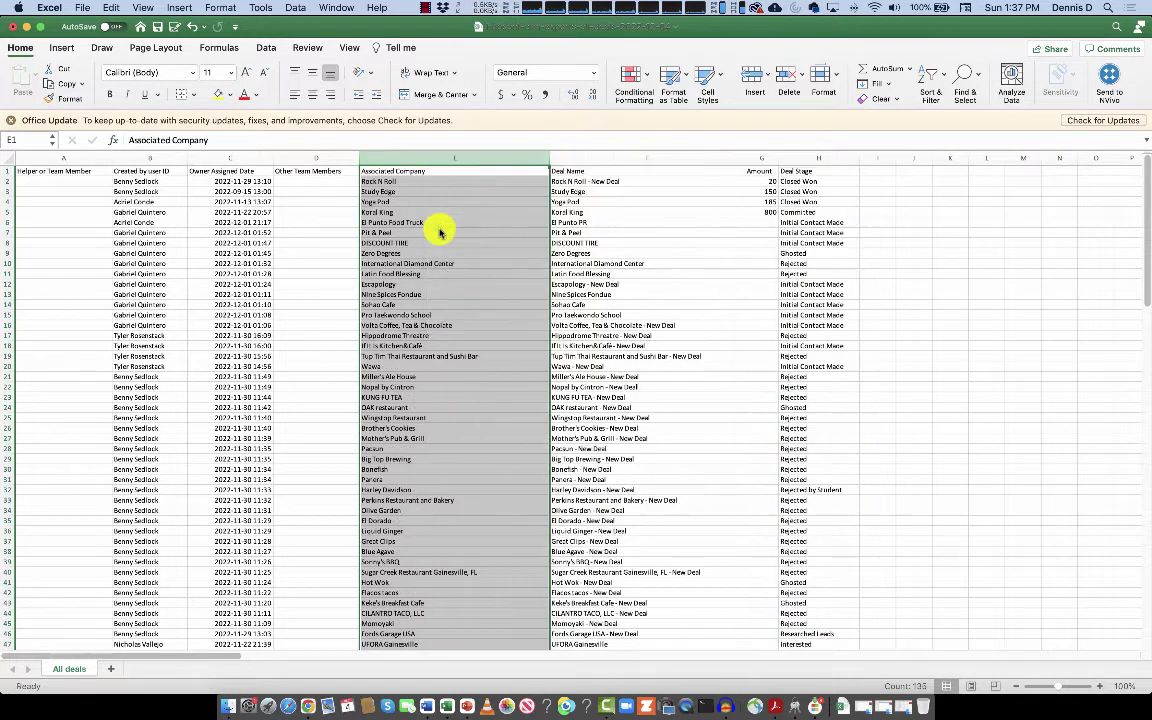
left_click(634, 320)
Delete the Other Team Members column.
left_click(300, 152)
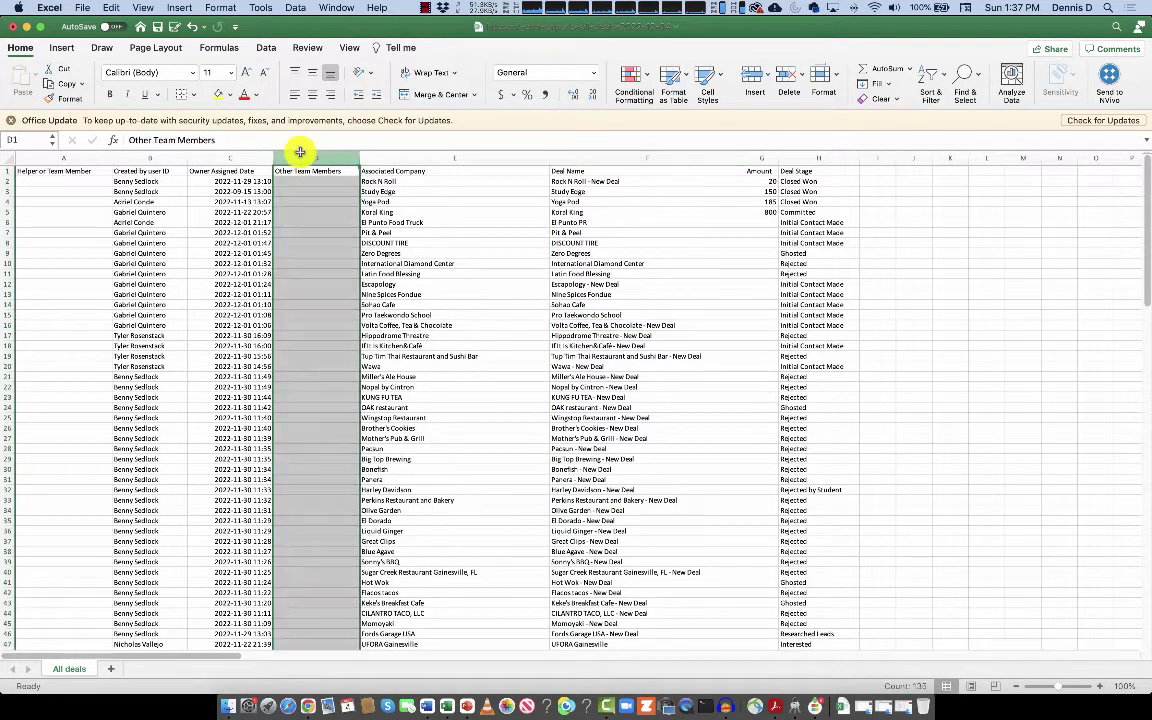
right_click(300, 158)
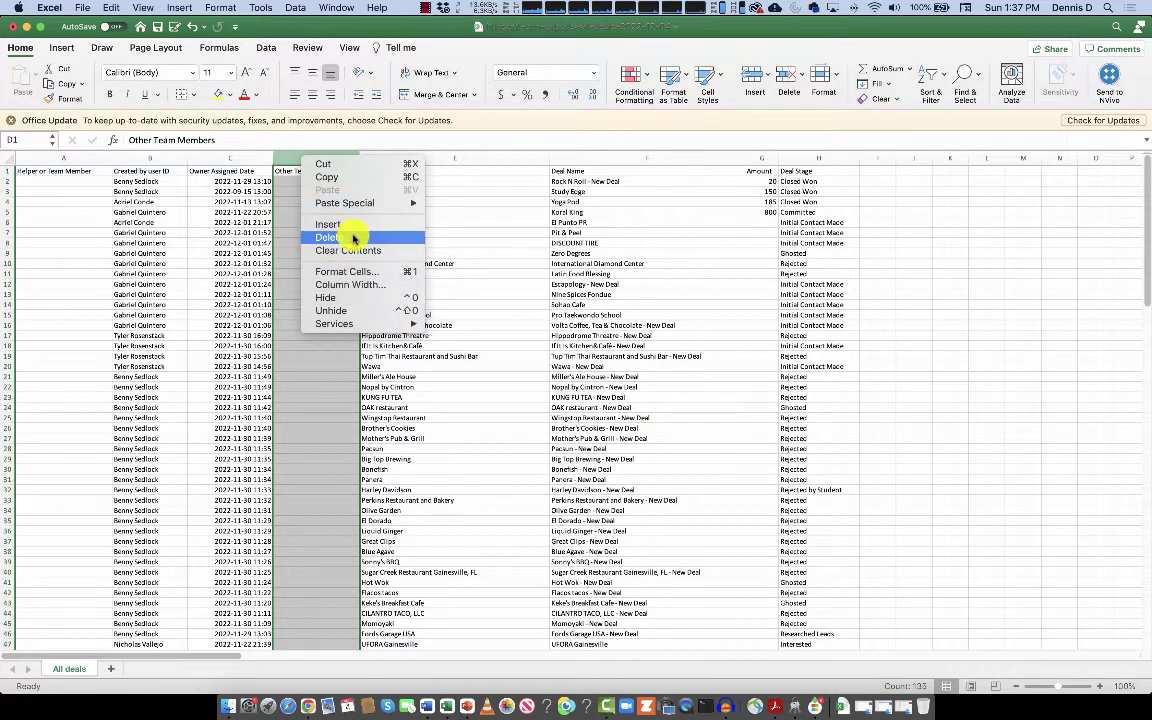
left_click(352, 237)
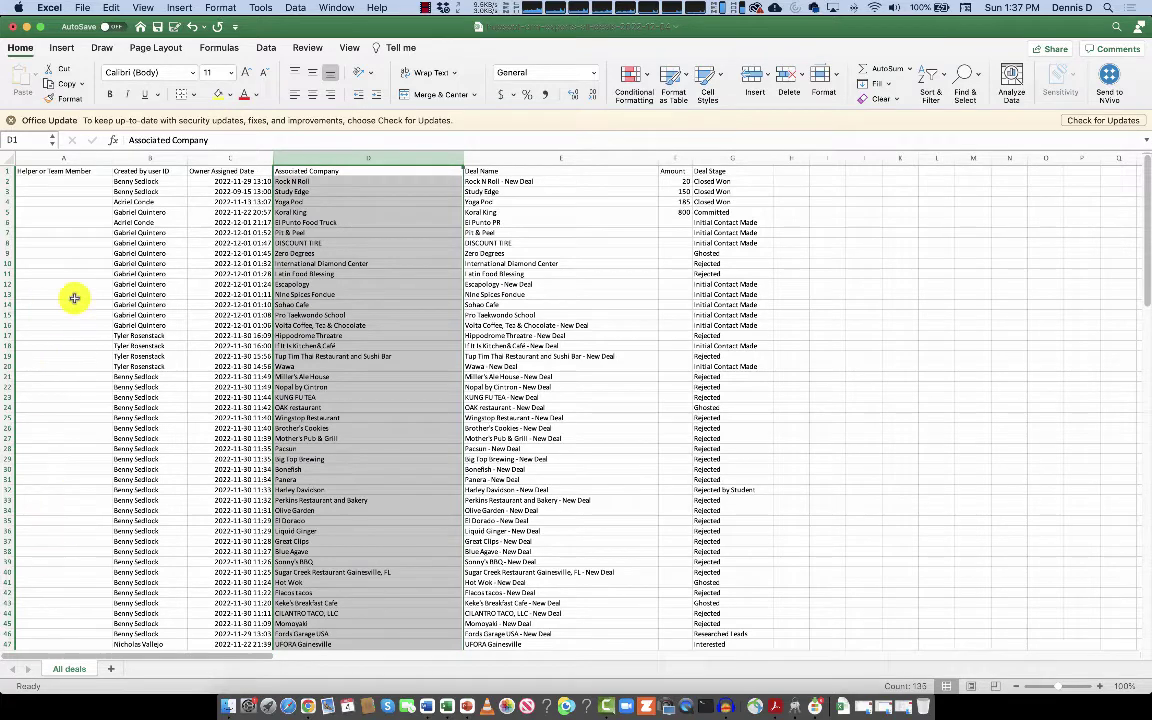
left_click(101, 479)
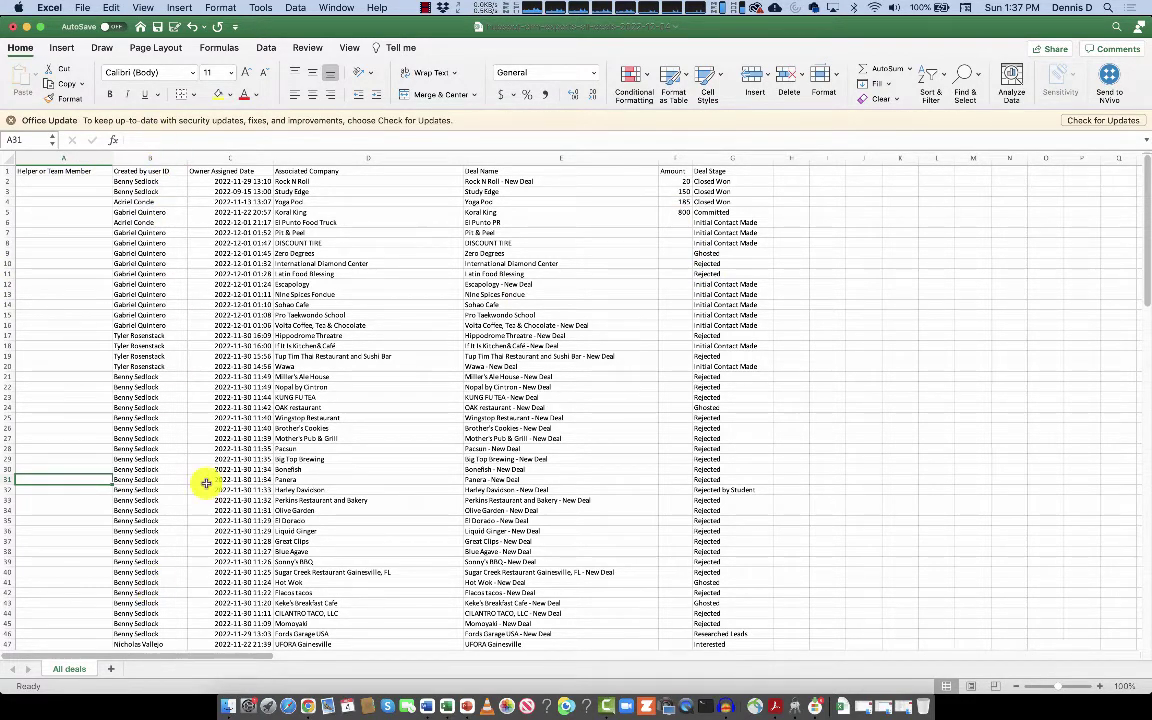
Open the print settings for the sheet and scale the printout to 1 page wide by 3 pages tall.
key("super+p")
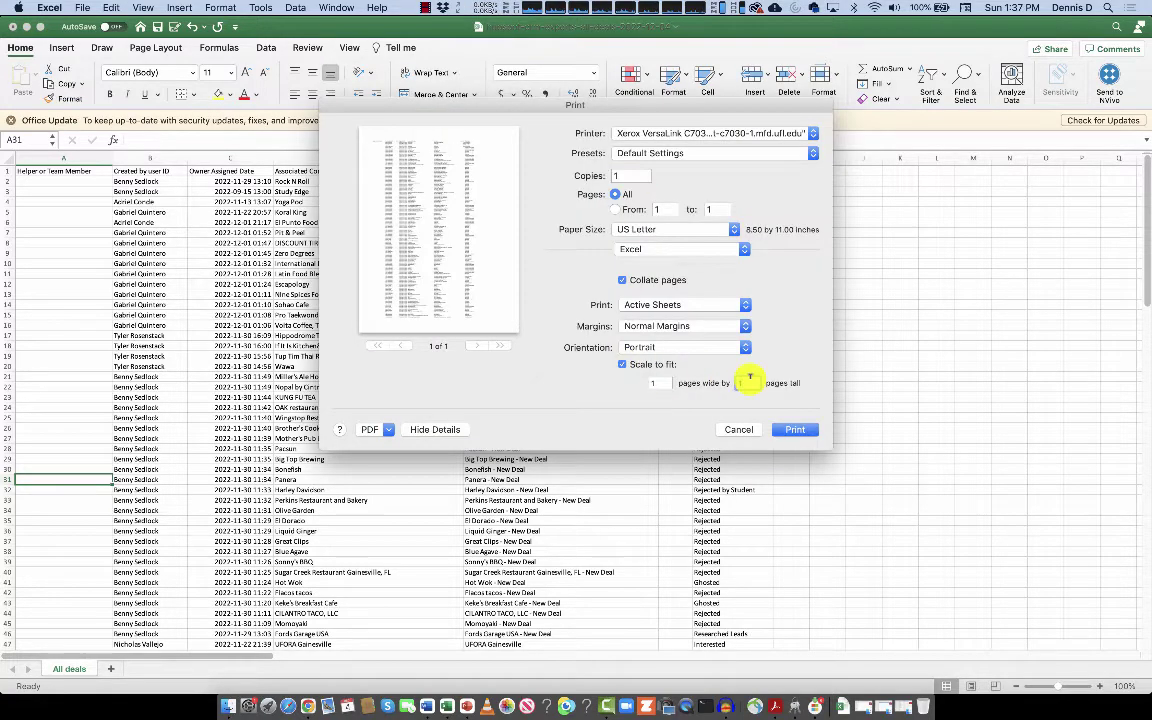
left_click(745, 383)
type("3")
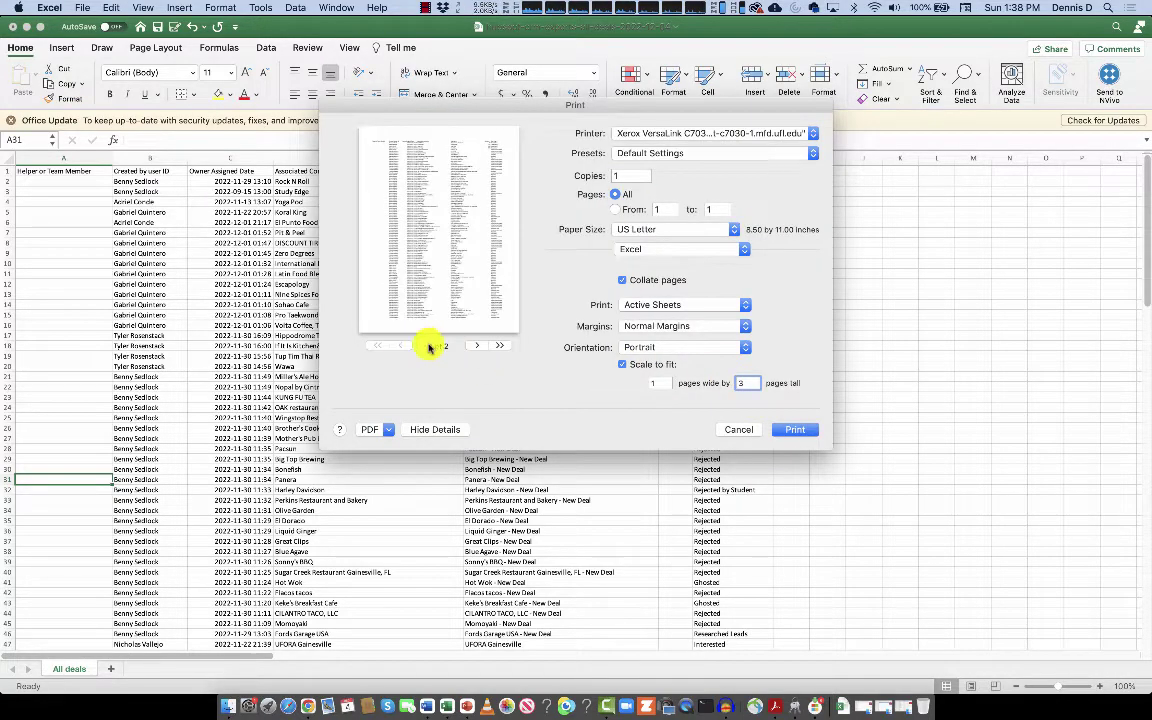